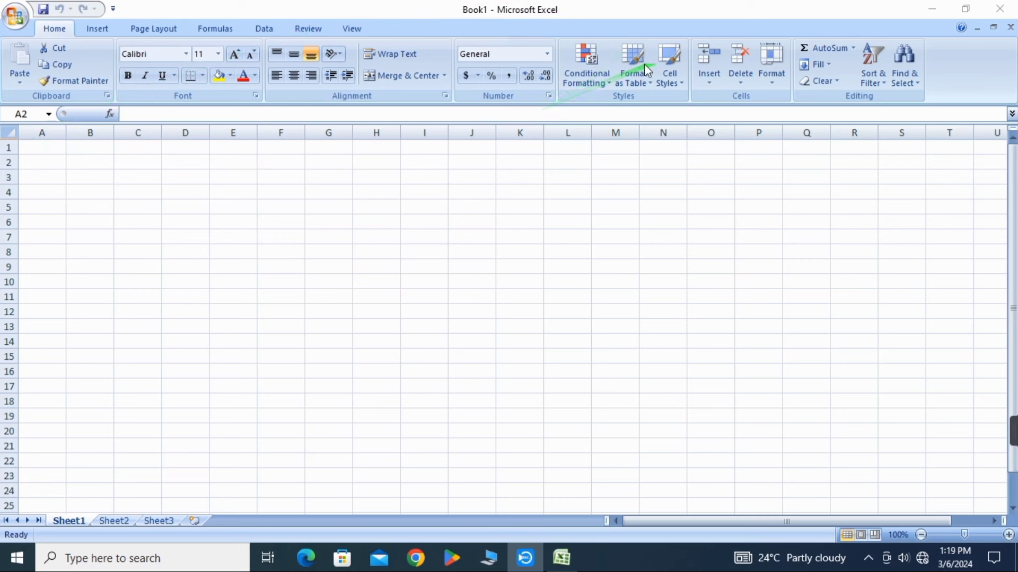
click(100, 188)
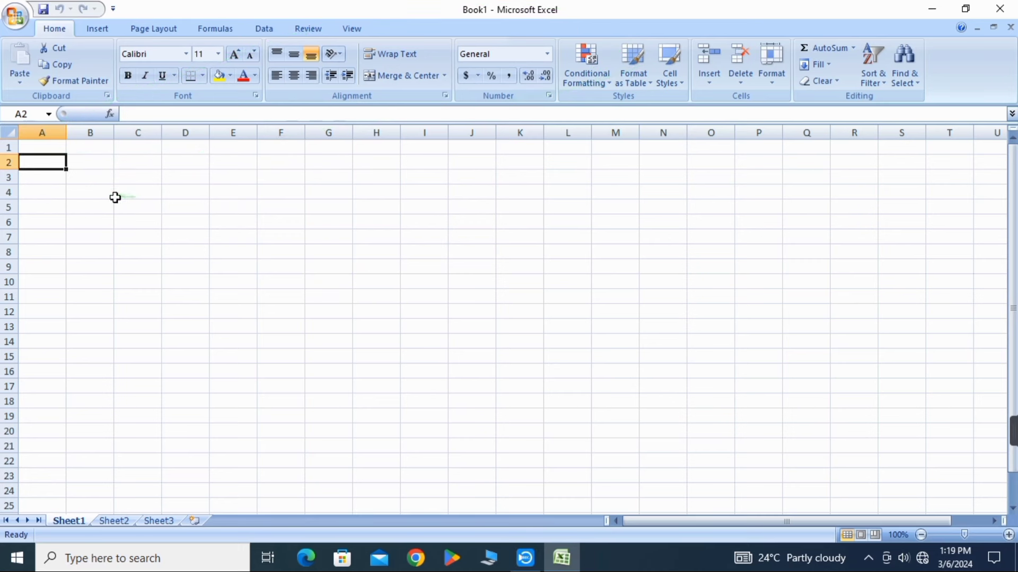
drag(77, 191, 461, 343)
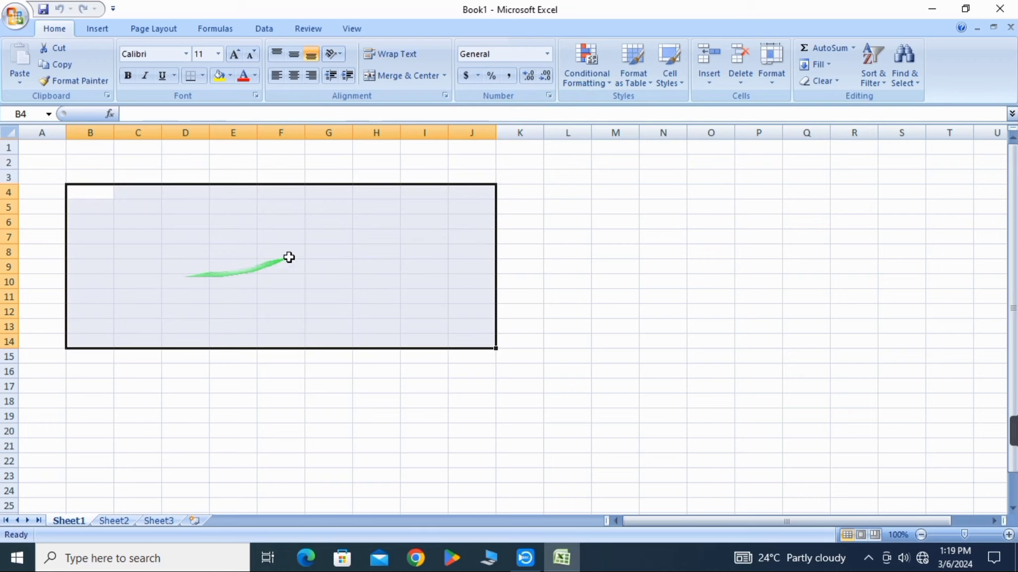
click(214, 206)
drag(62, 188, 354, 334)
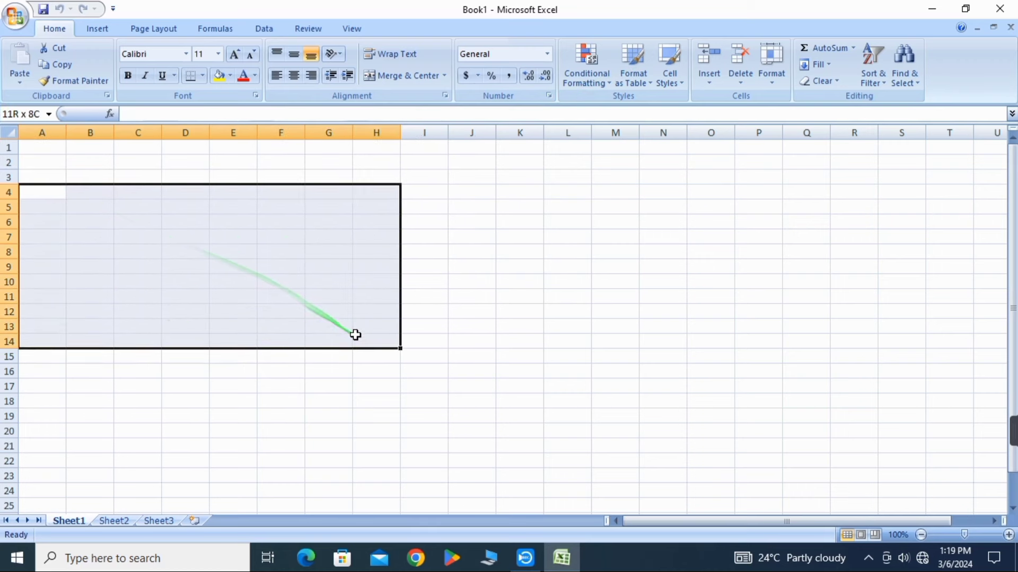
click(411, 267)
- Format the range B4:H16 as a table without existing headers, using the light blue style with a solid header row
drag(74, 190, 387, 366)
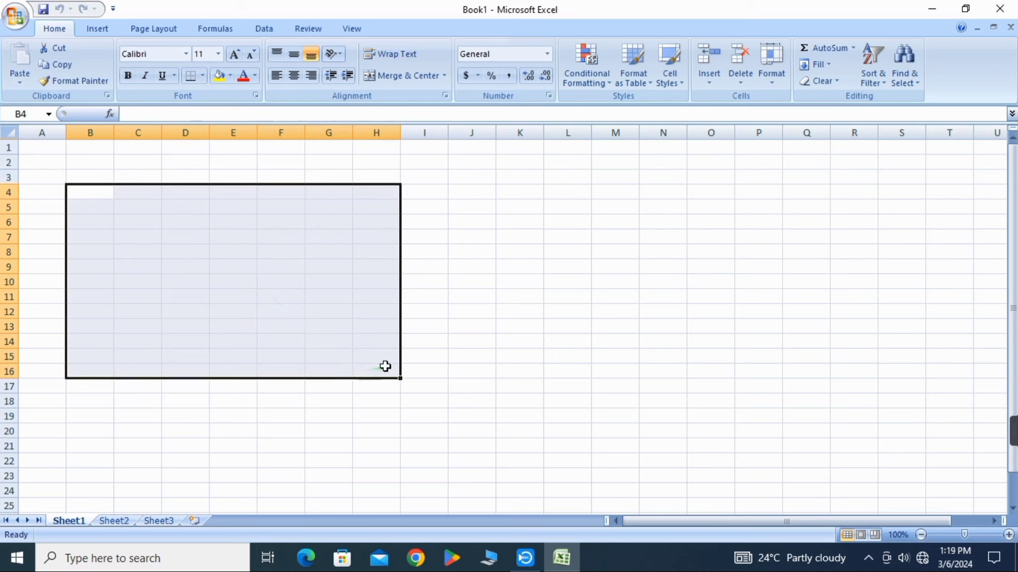
click(649, 84)
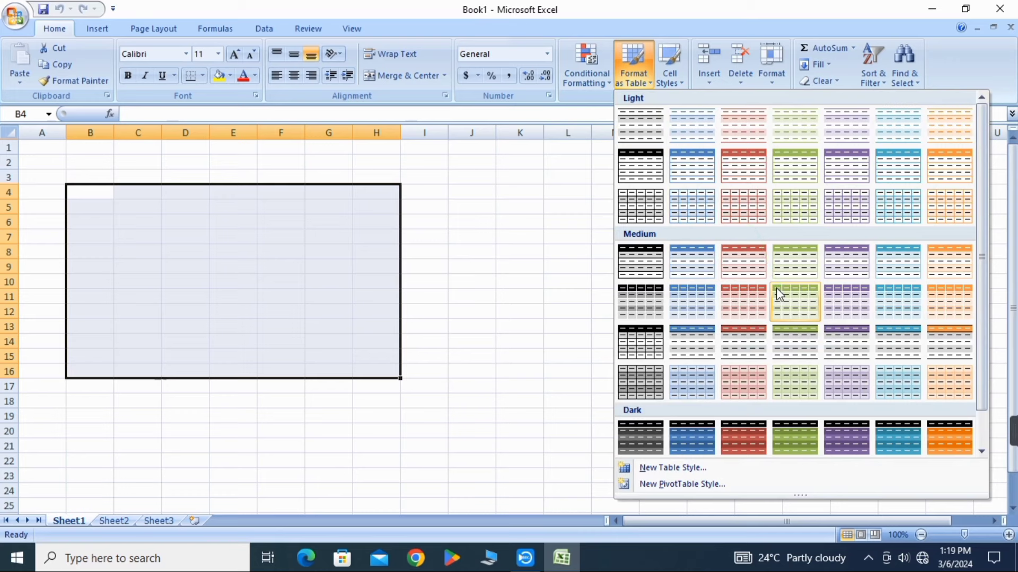
scroll(776, 288, down, 1)
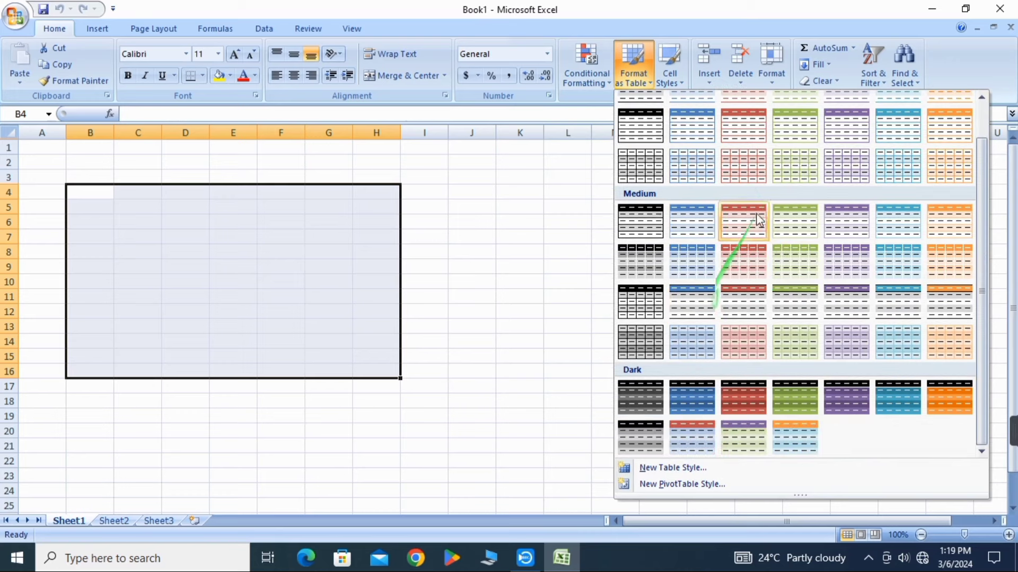
scroll(742, 217, up, 1)
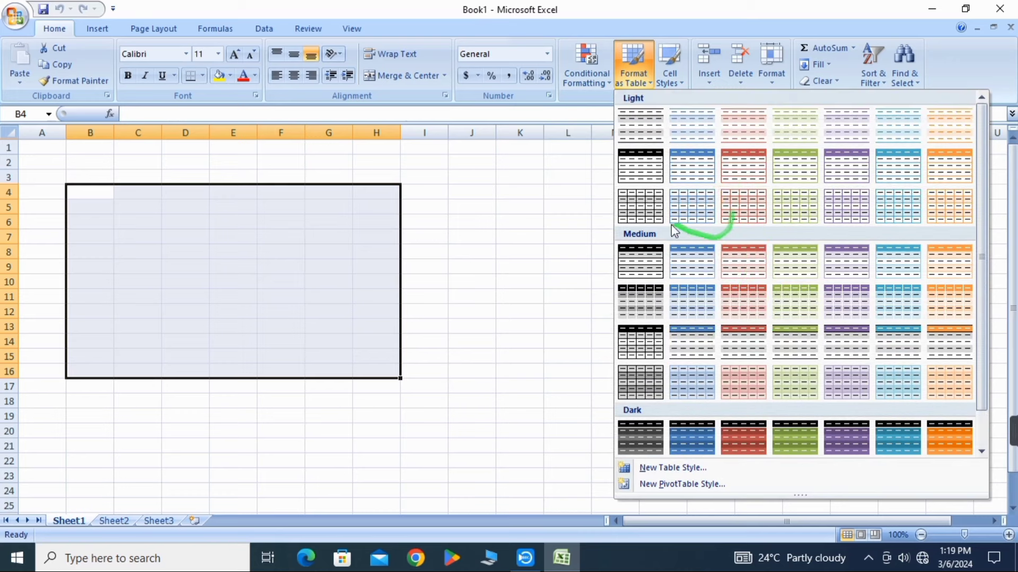
click(703, 160)
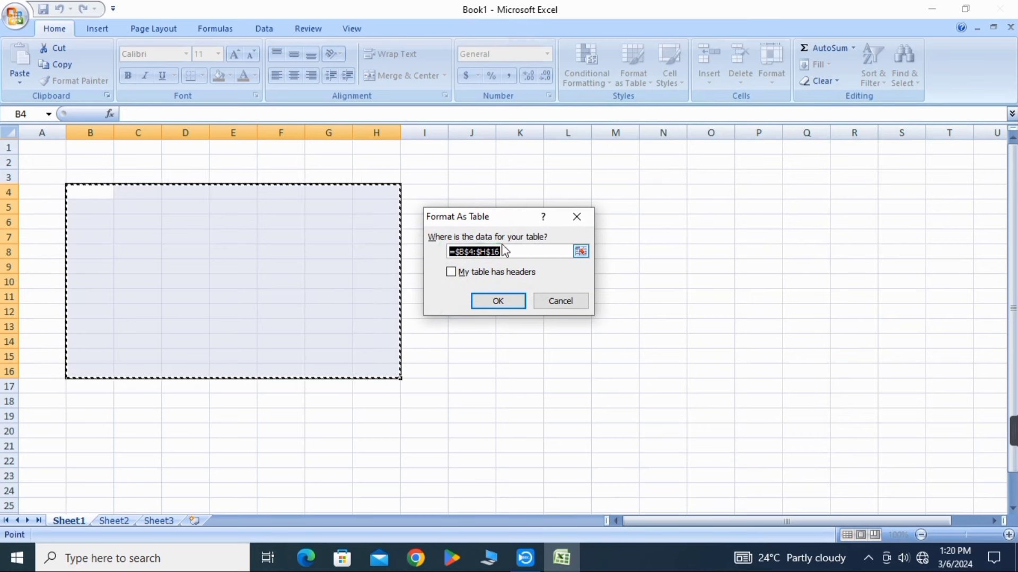
click(467, 258)
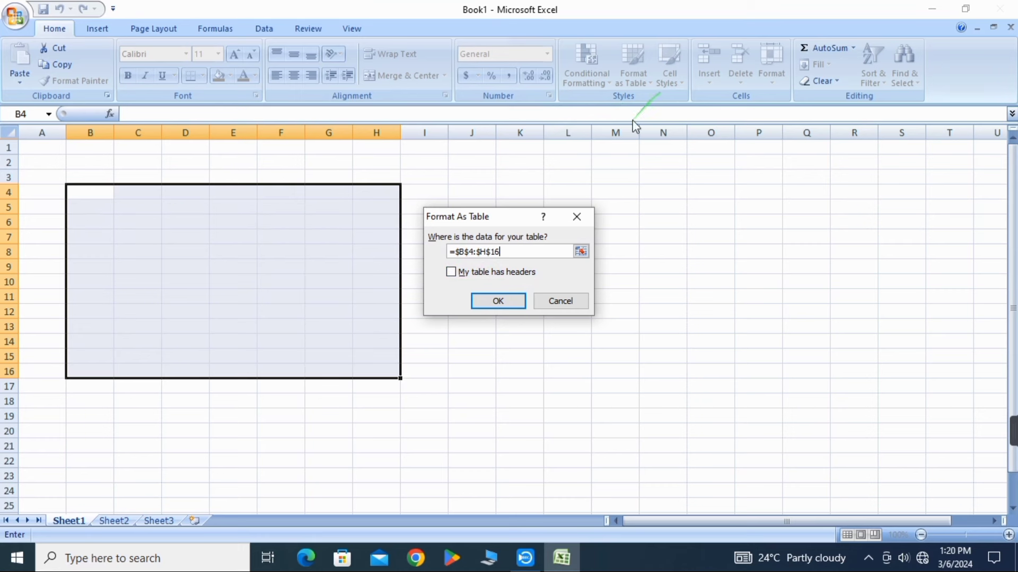
click(497, 306)
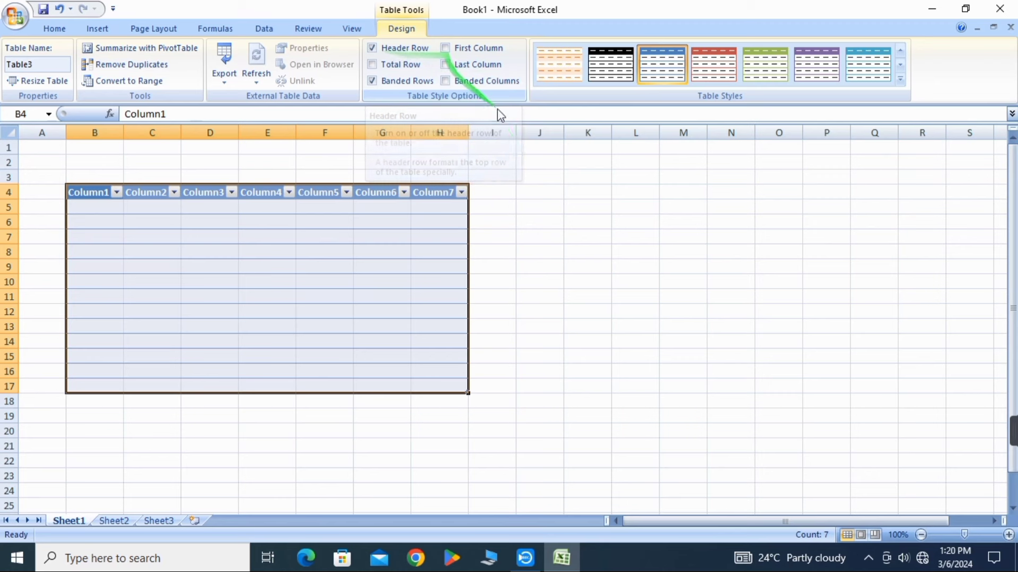
- Switch the table's header row and banded rows off and back on, and add a total row
click(373, 49)
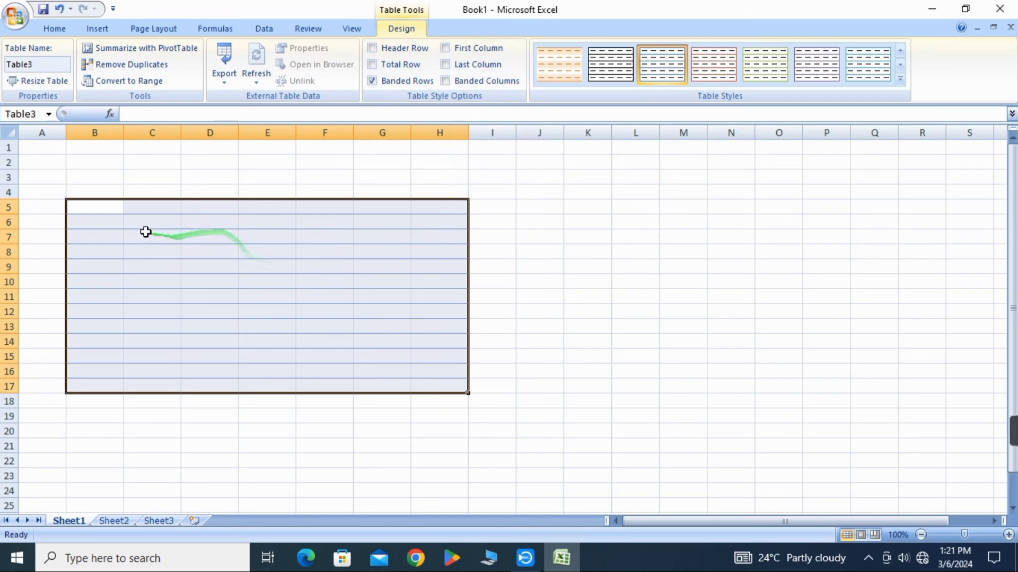
click(373, 48)
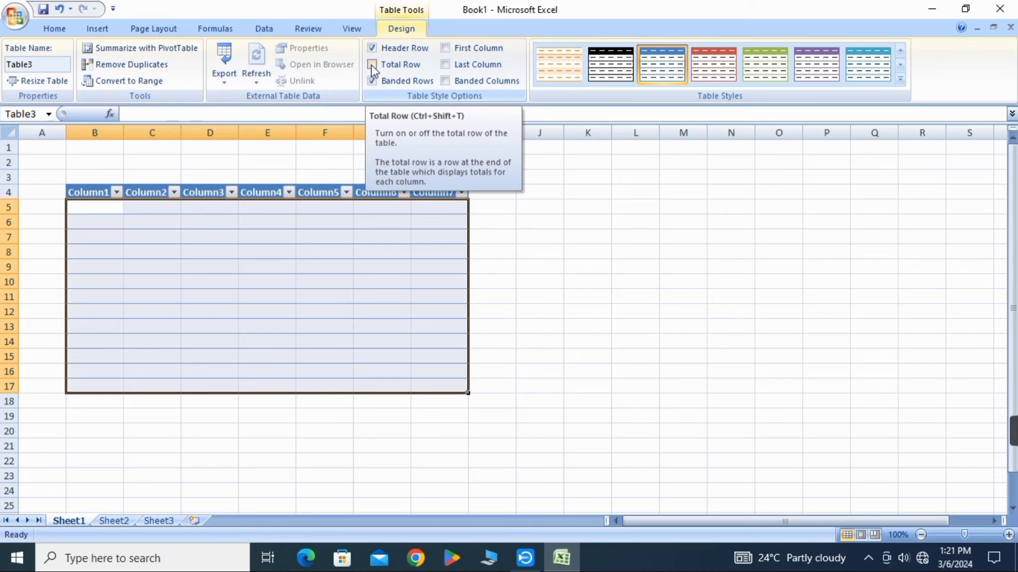
click(372, 65)
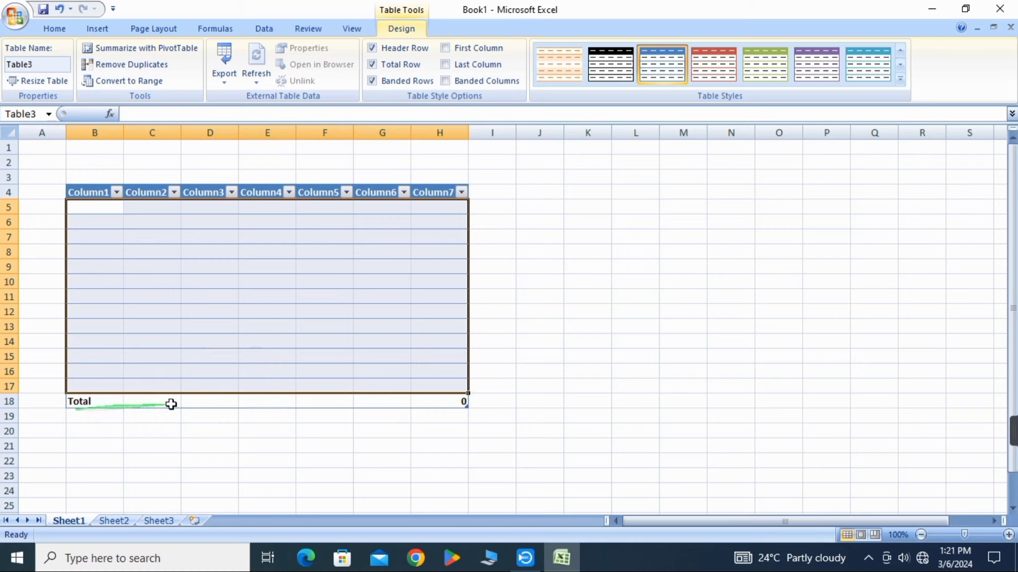
click(373, 81)
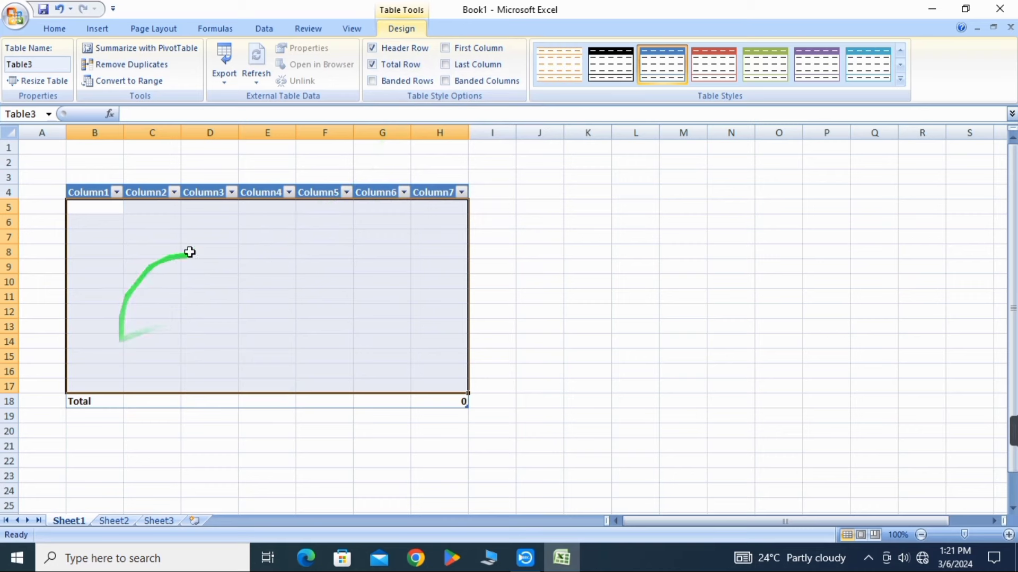
click(373, 81)
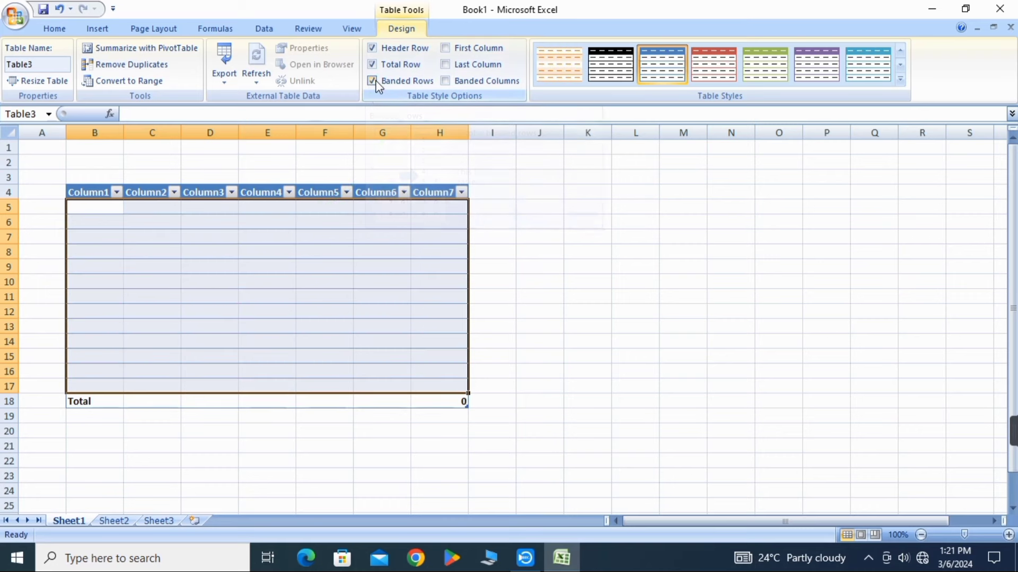
- Try the first-column and last-column emphasis on the whole table with the black medium table style
key(ctrl+a)
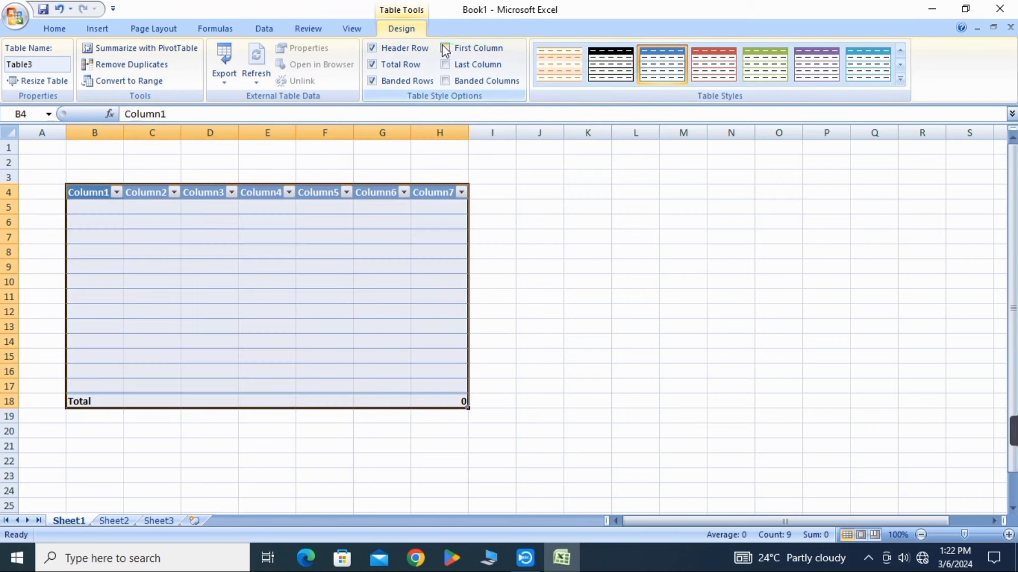
click(445, 48)
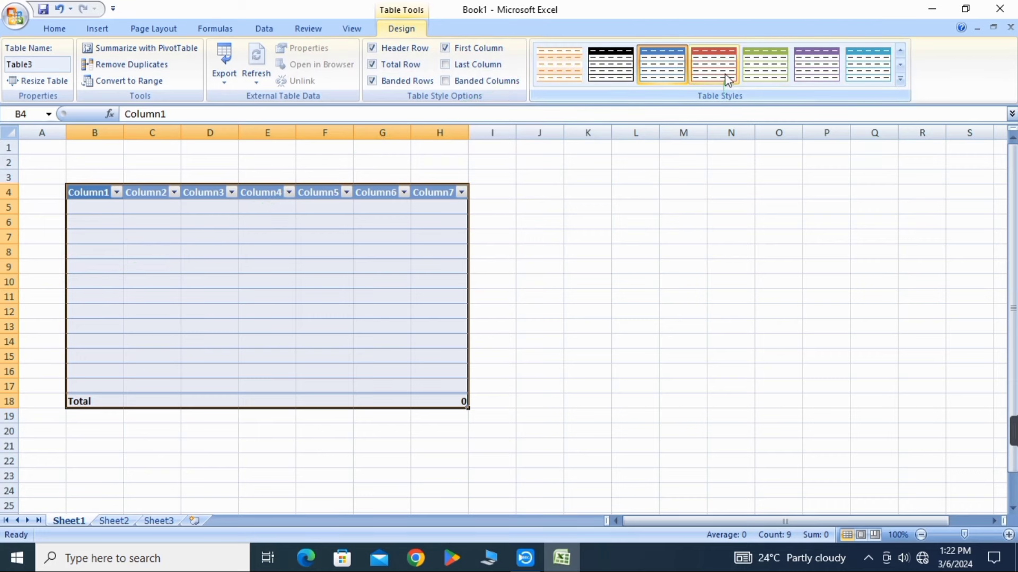
click(902, 80)
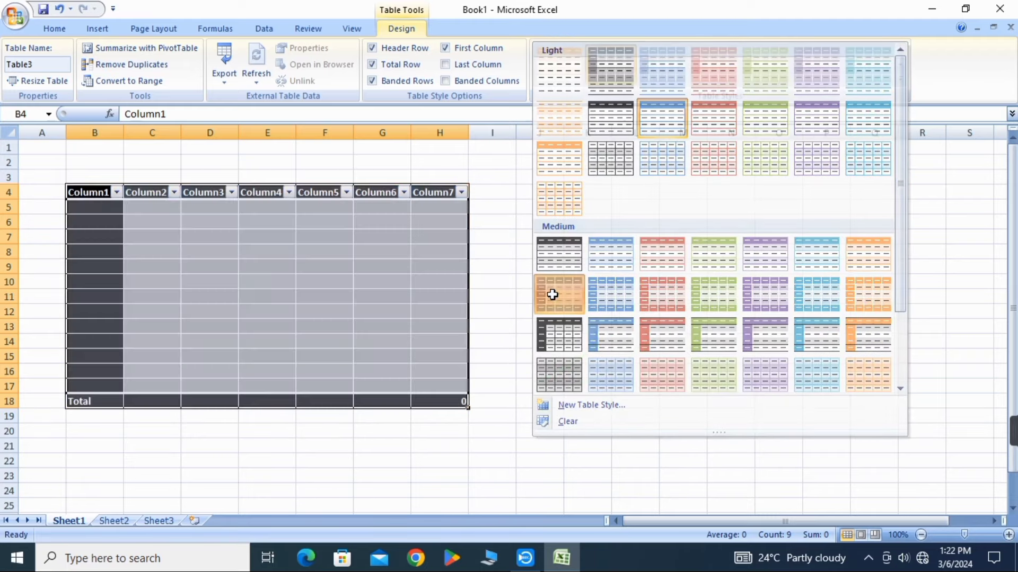
click(552, 295)
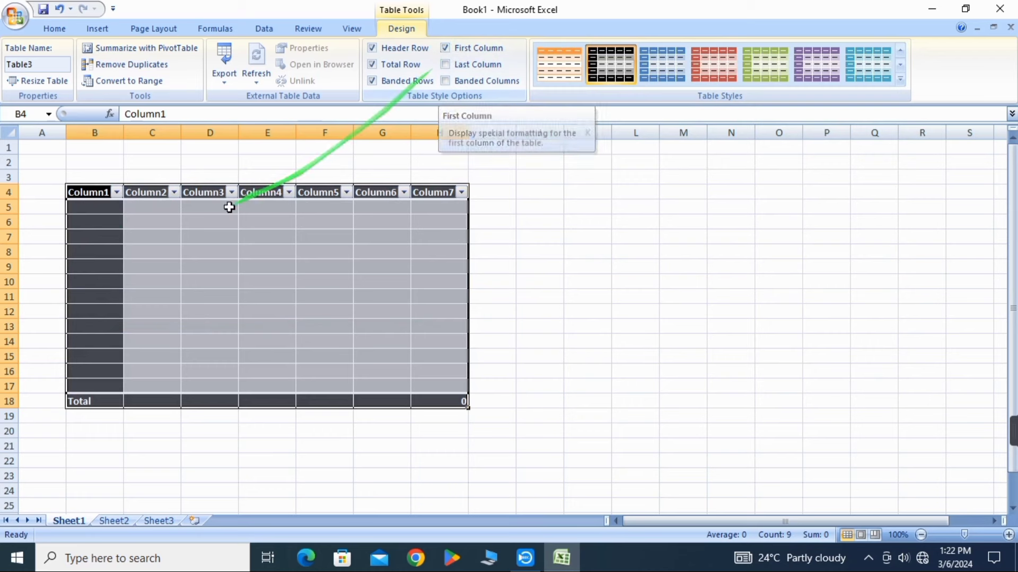
click(446, 48)
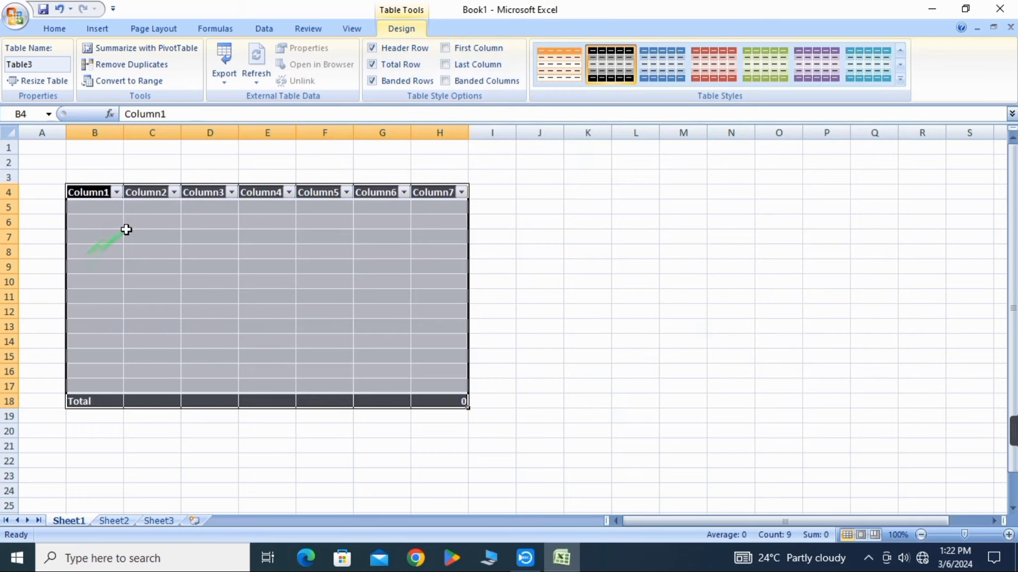
click(446, 47)
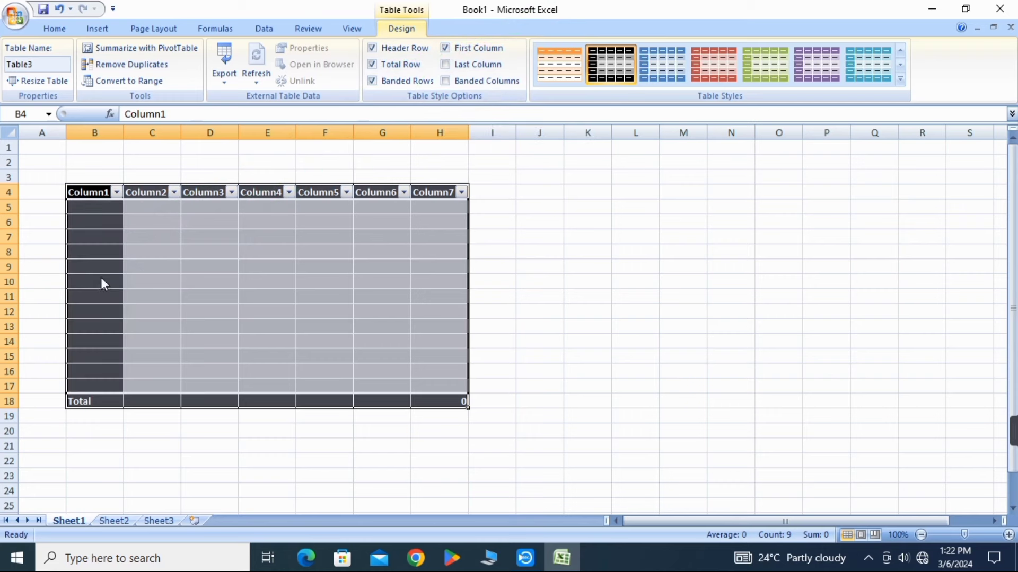
click(446, 65)
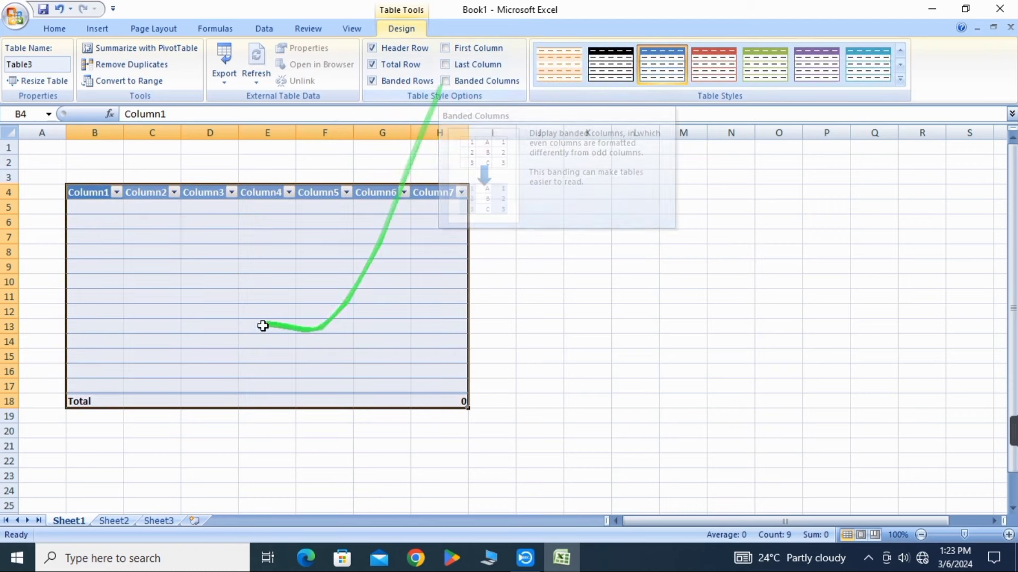
- Turn on banded columns for the table, comparing its look with and without them
click(445, 81)
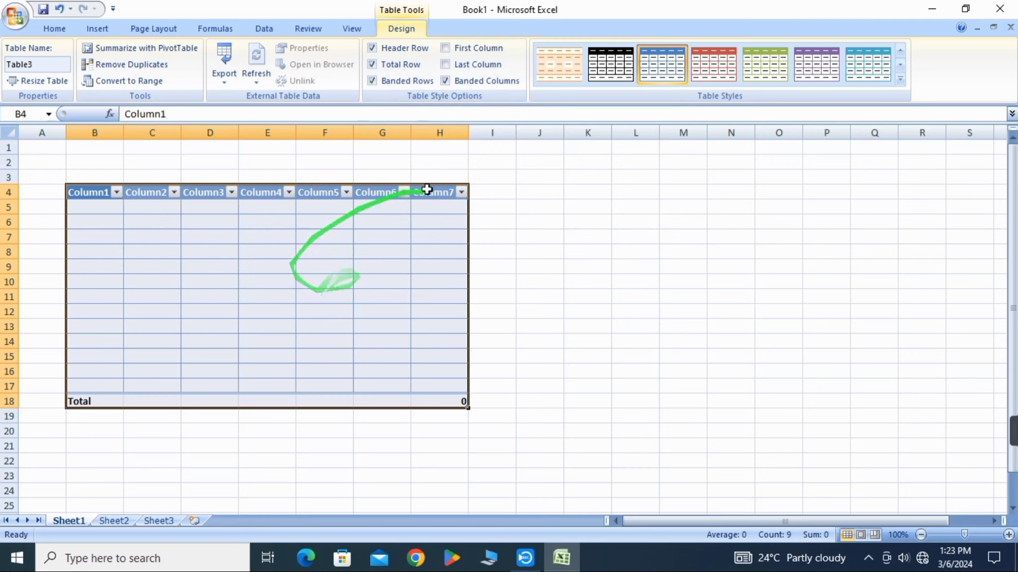
click(446, 81)
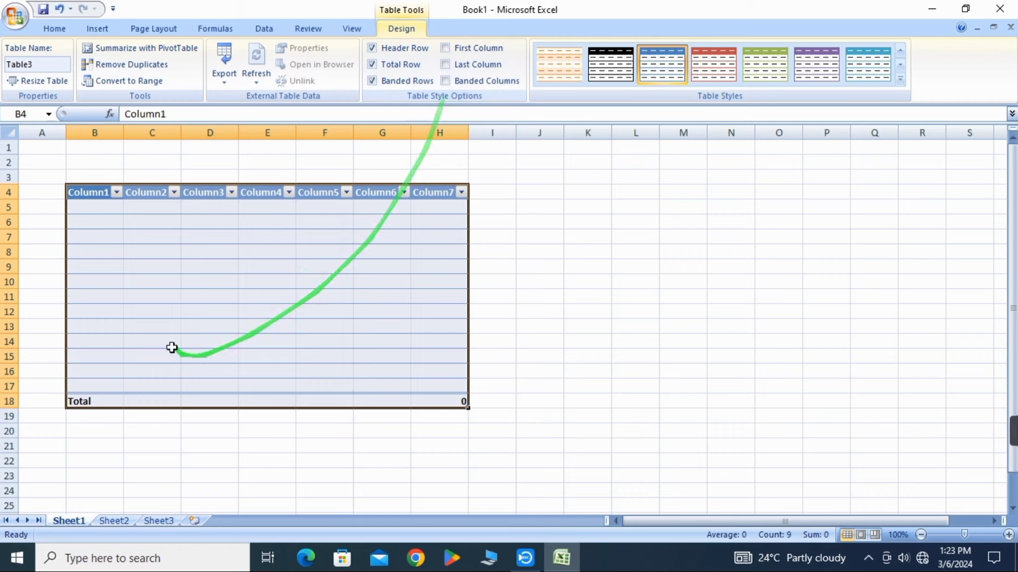
click(446, 81)
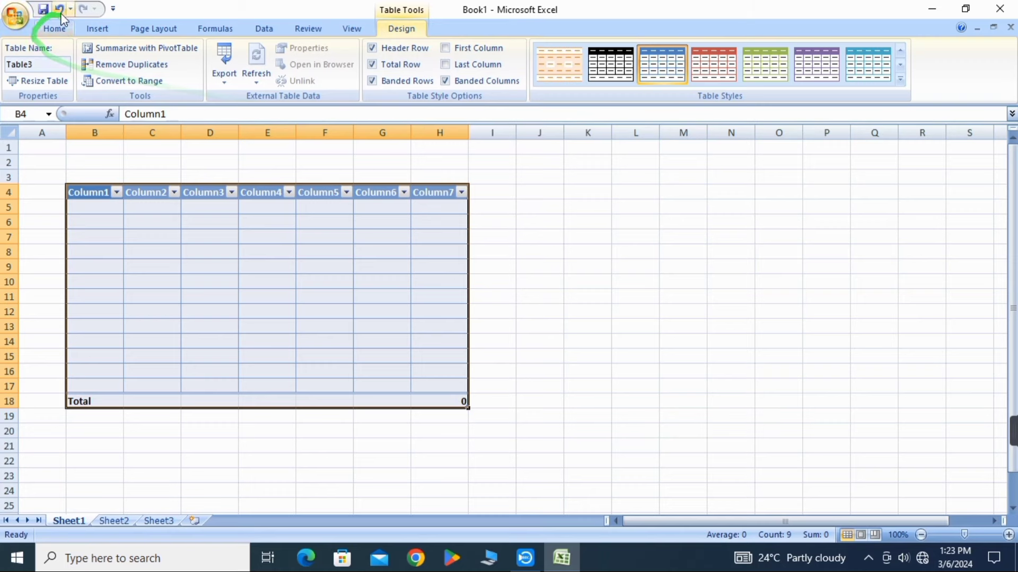
- Insert a new column immediately before Column7 in the table
click(54, 28)
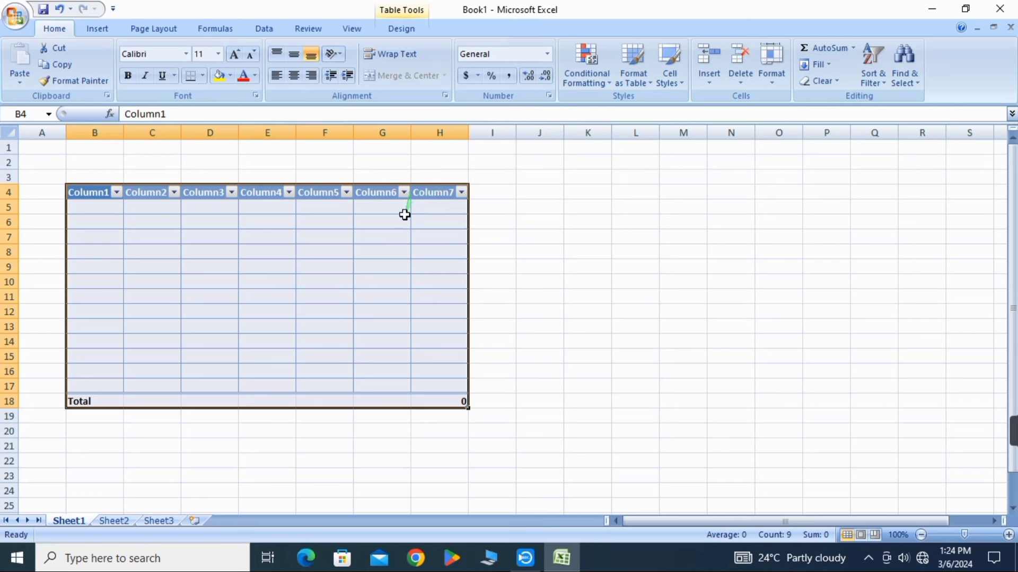
click(427, 183)
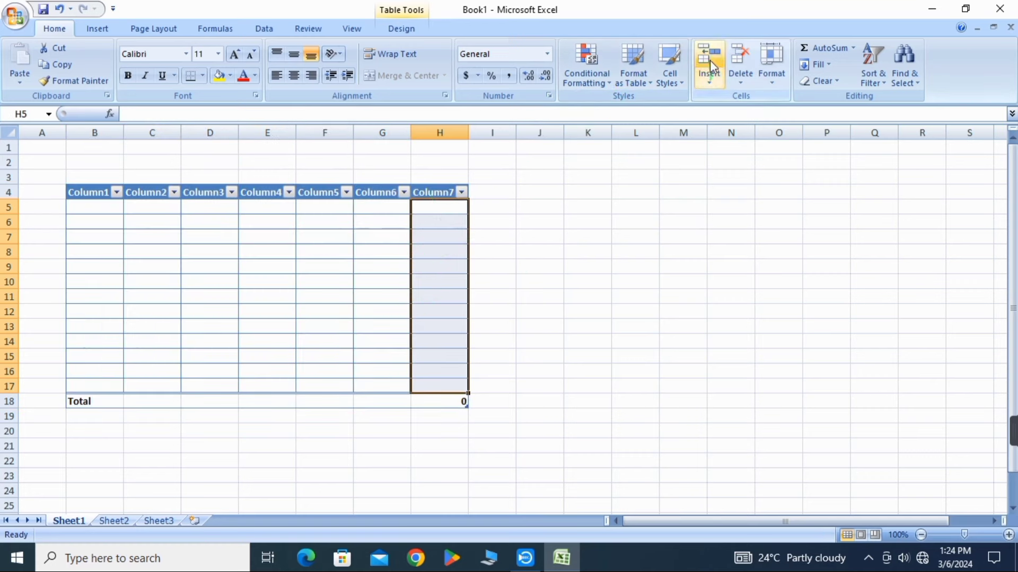
click(714, 80)
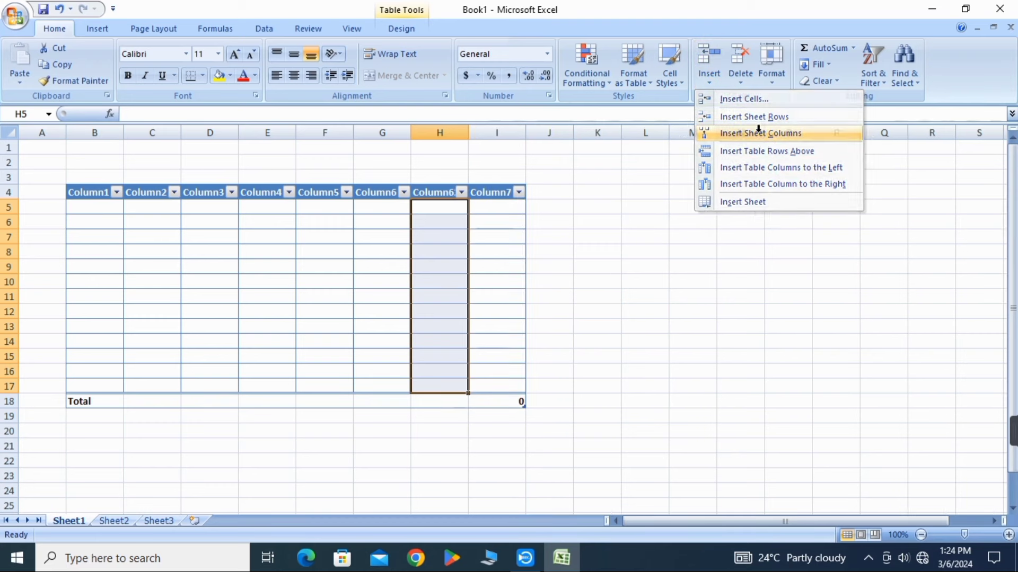
click(761, 137)
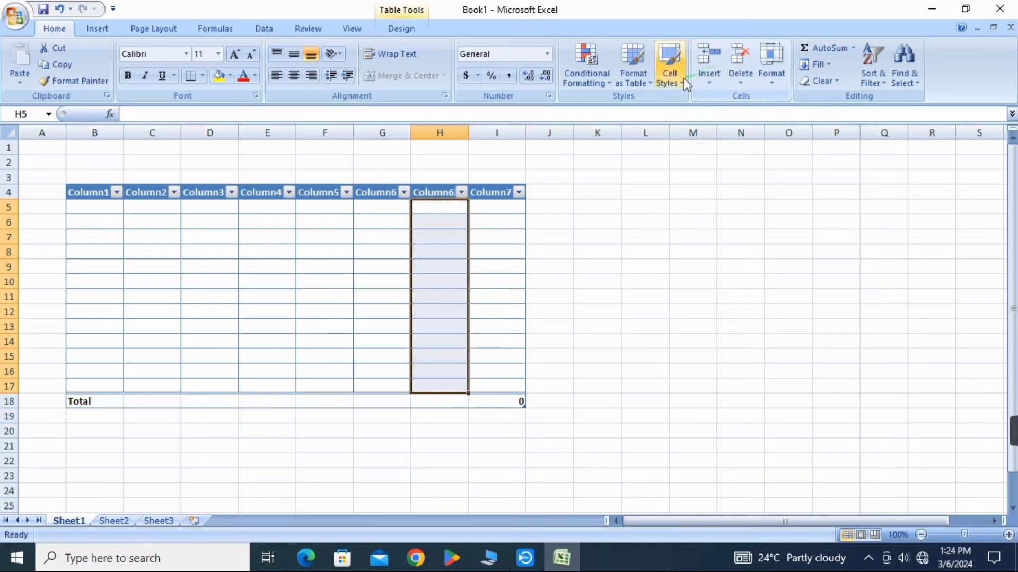
- Insert two sheet rows inside the table, above its total row
click(709, 78)
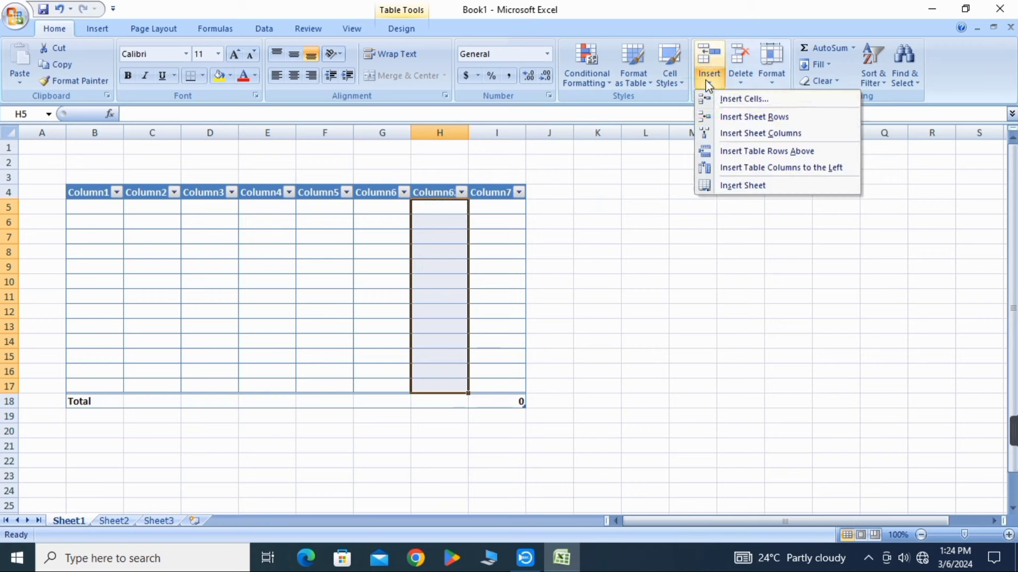
click(329, 250)
click(430, 221)
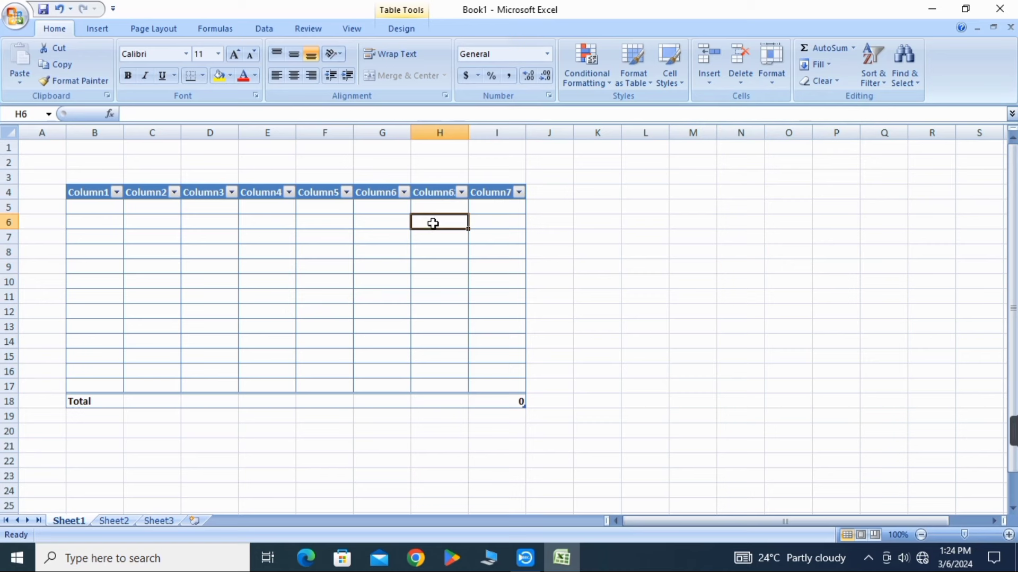
click(439, 253)
click(438, 224)
click(705, 78)
click(740, 119)
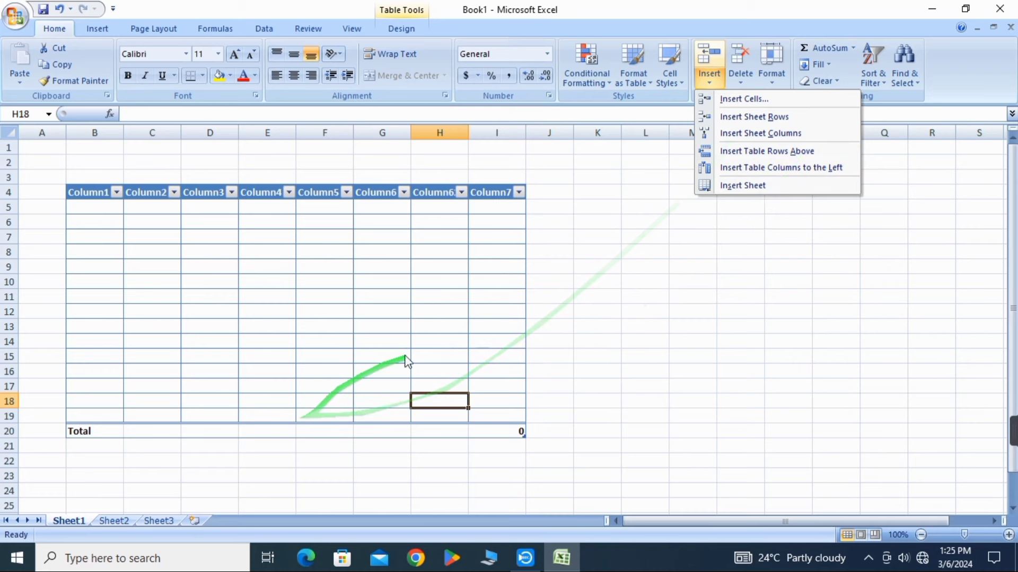
- Enter 1, 2 and 3 in H17:H19, and insert a table row above the row containing 2
click(422, 379)
click(425, 385)
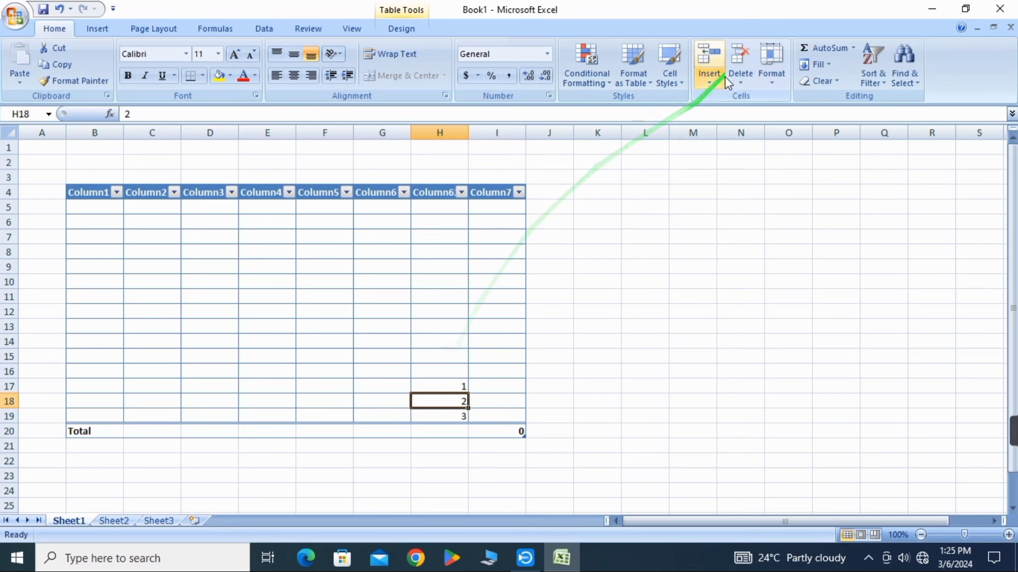
click(714, 85)
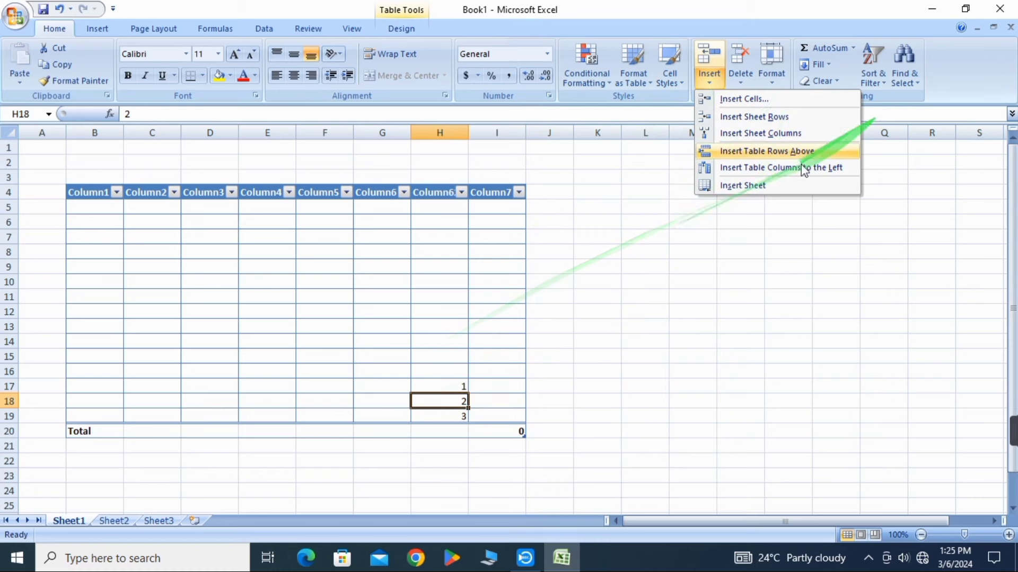
click(783, 151)
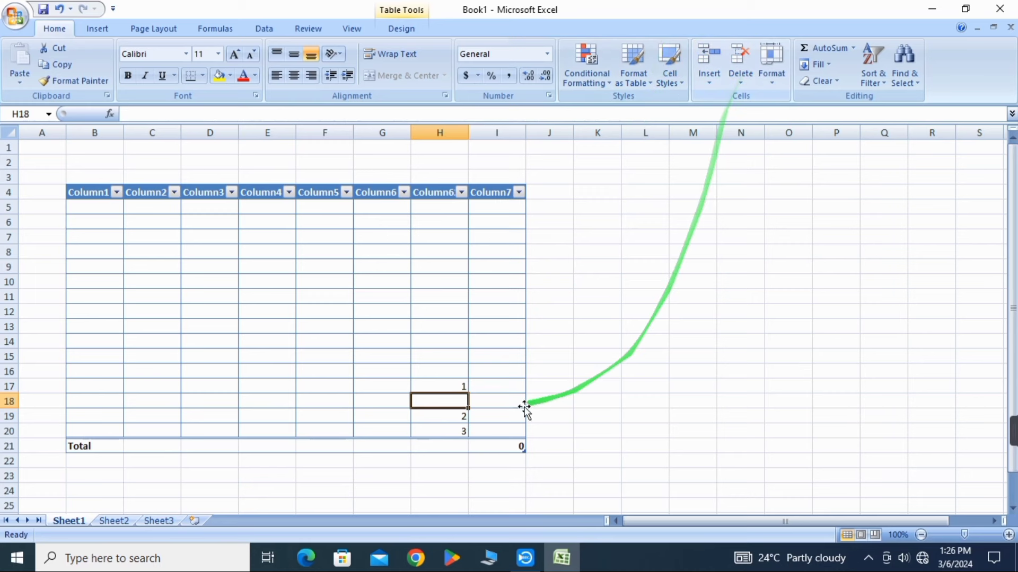
- Delete the table row containing 2, and the empty table row directly below the row containing 1
click(446, 413)
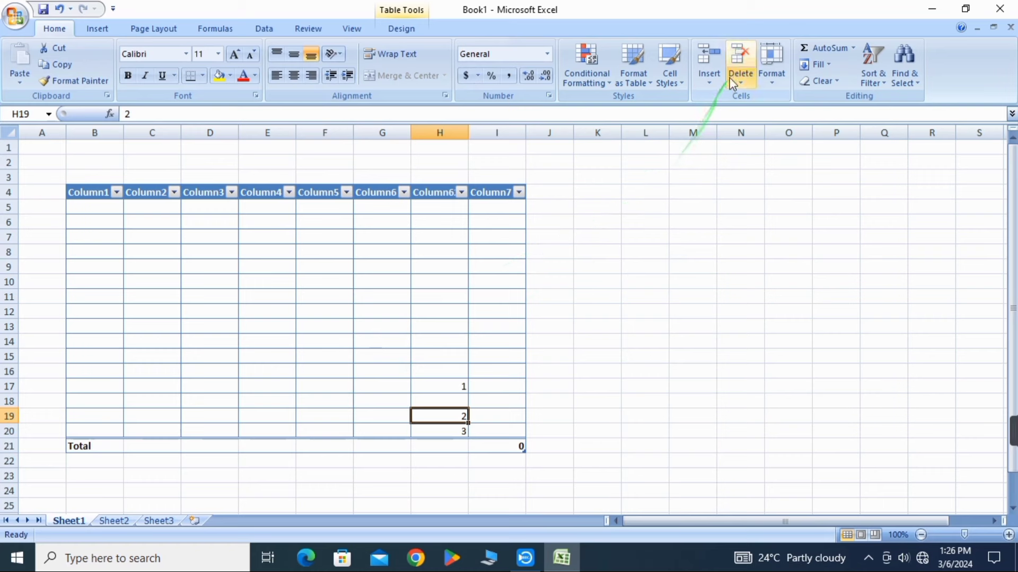
click(740, 65)
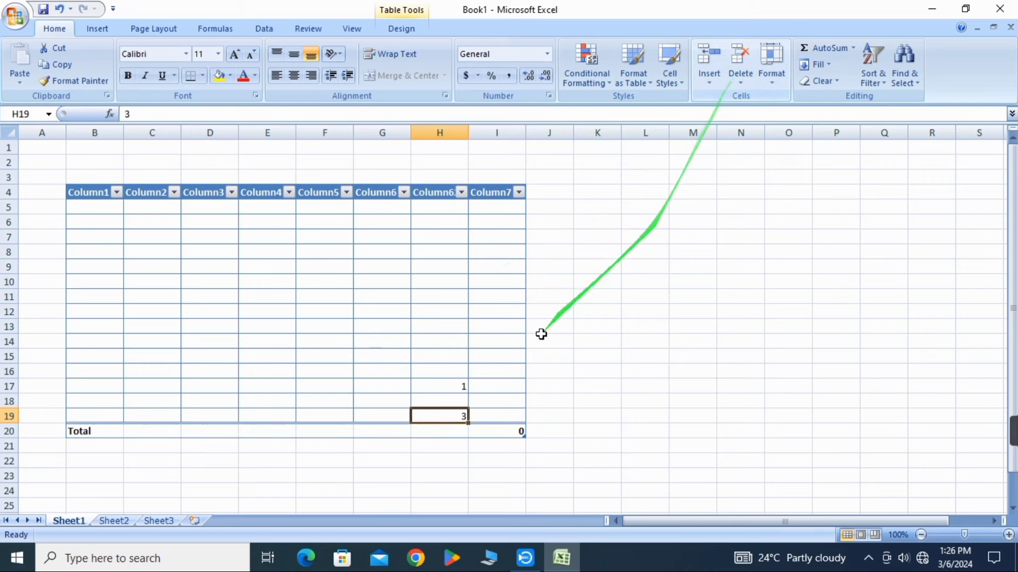
drag(74, 401, 173, 400)
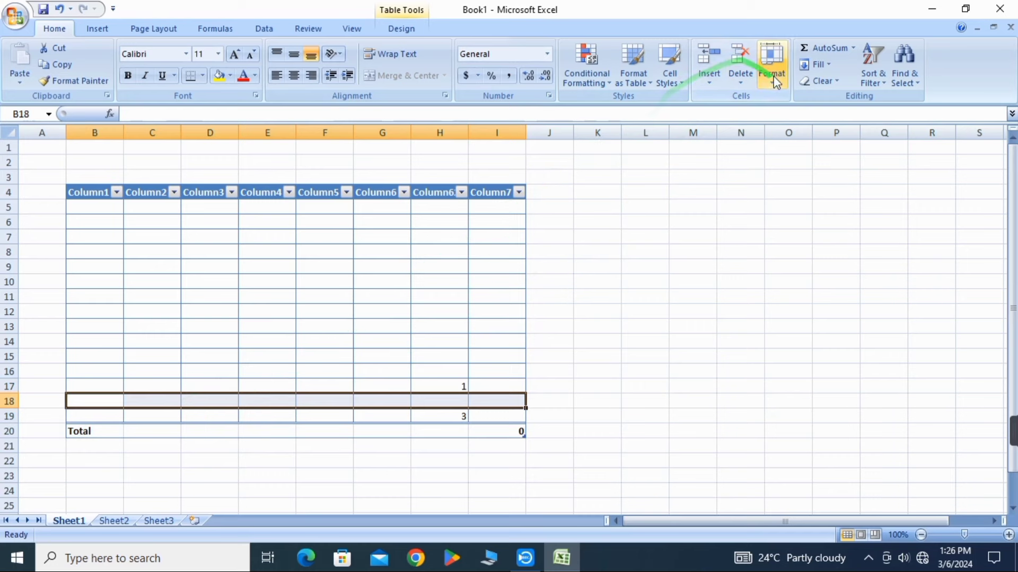
click(740, 69)
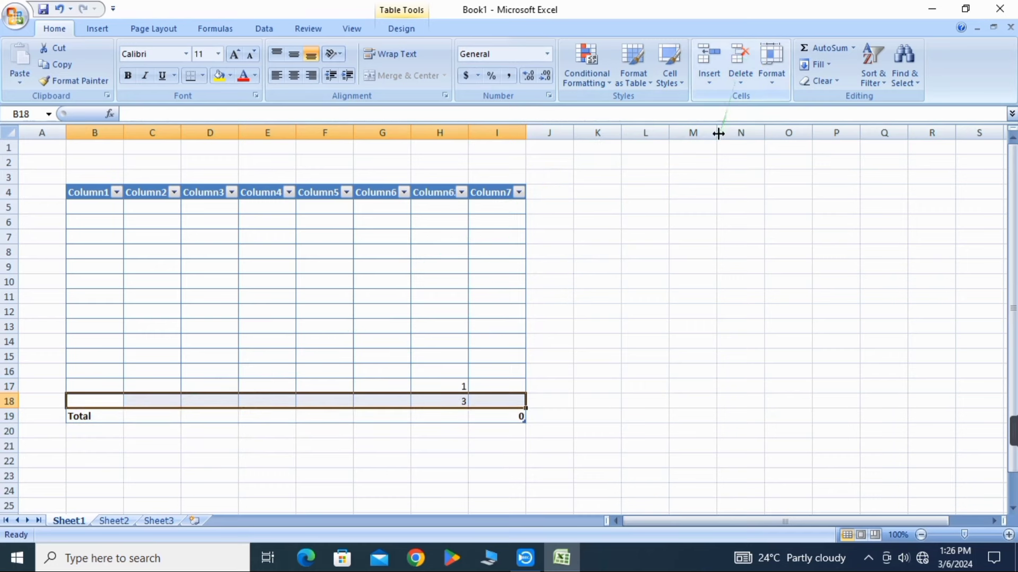
click(742, 84)
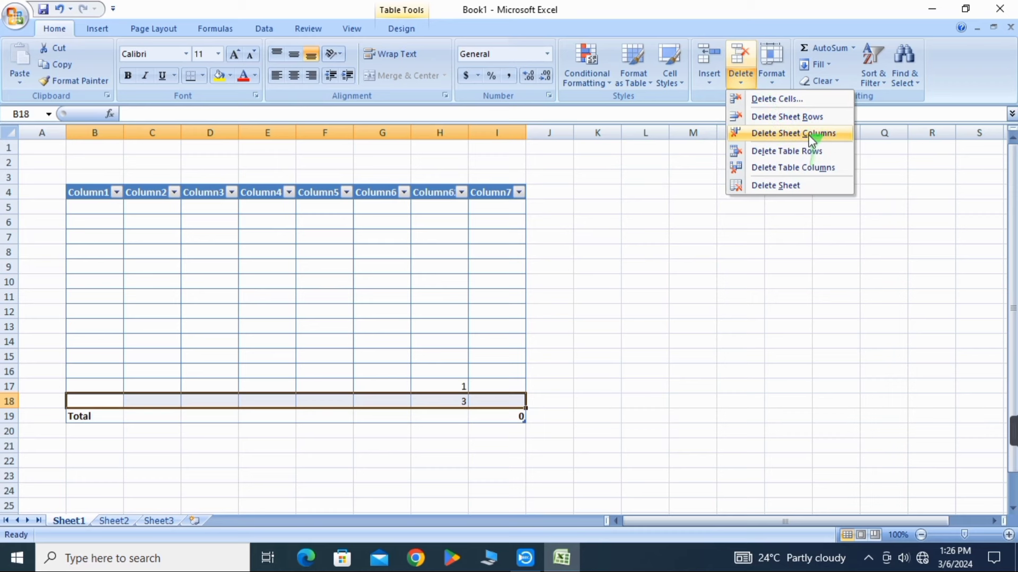
click(337, 289)
click(177, 280)
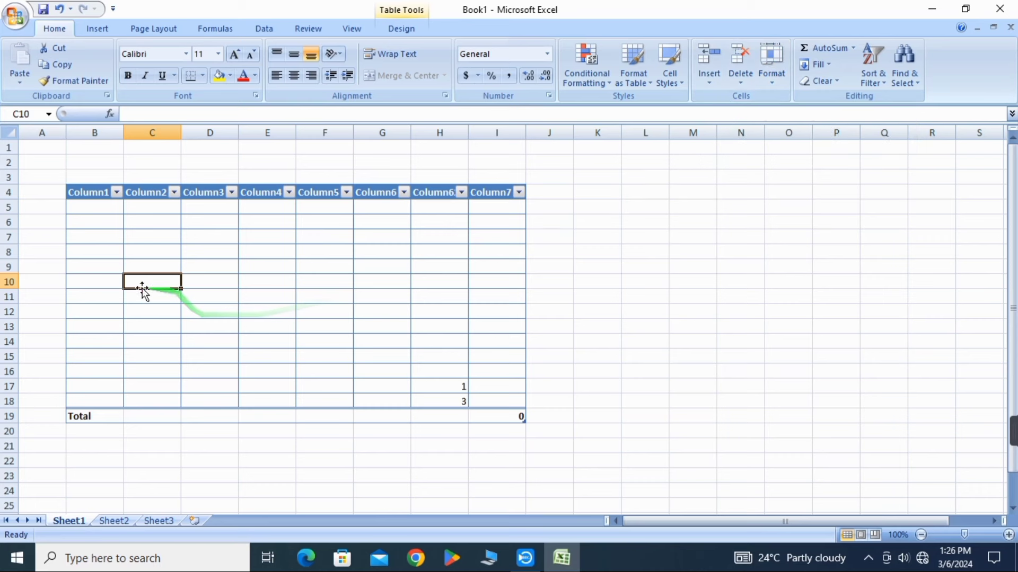
- Set the height of table row 10 to 25, and reset it with AutoFit Row Height
click(70, 280)
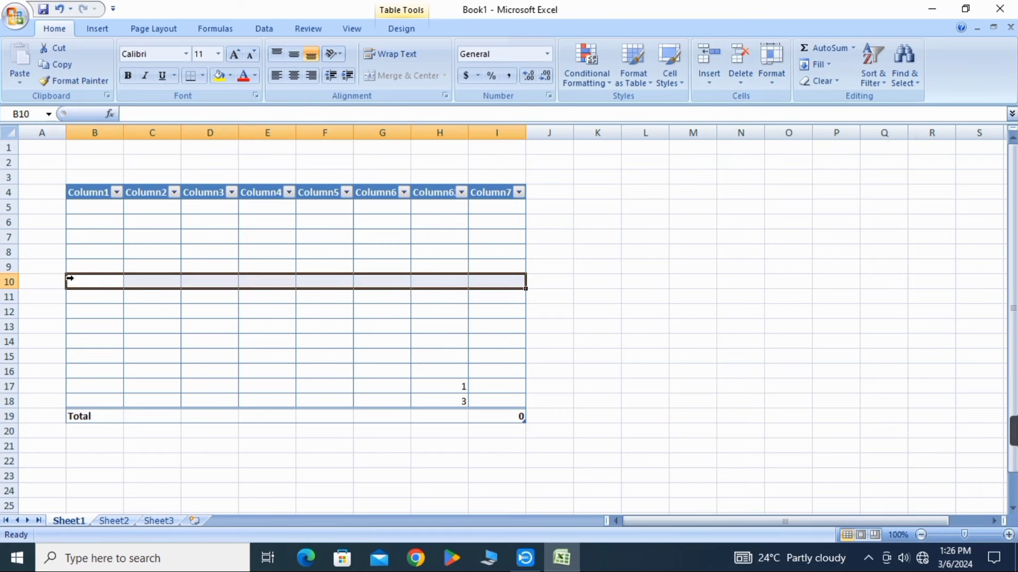
click(209, 324)
click(71, 279)
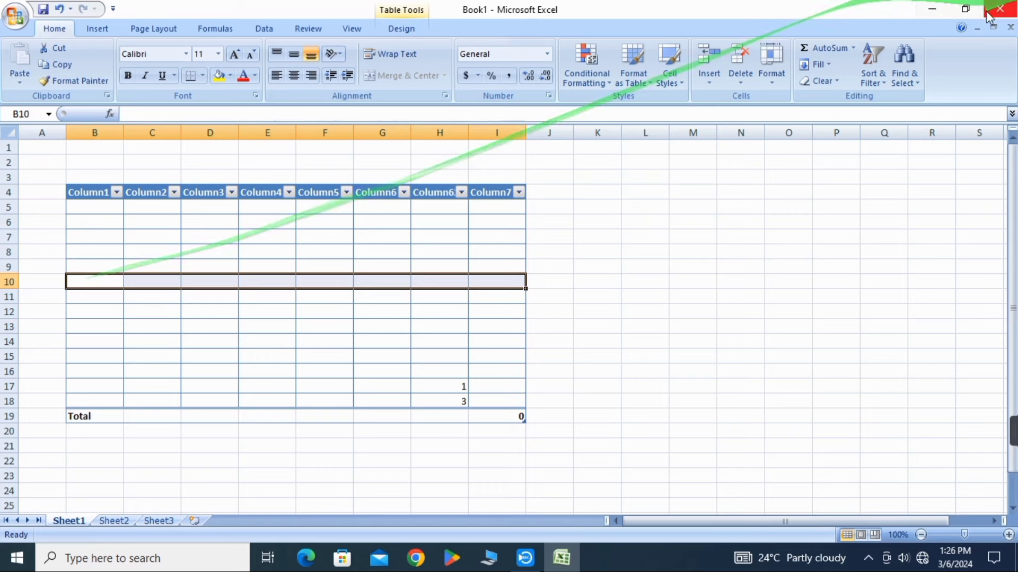
click(774, 80)
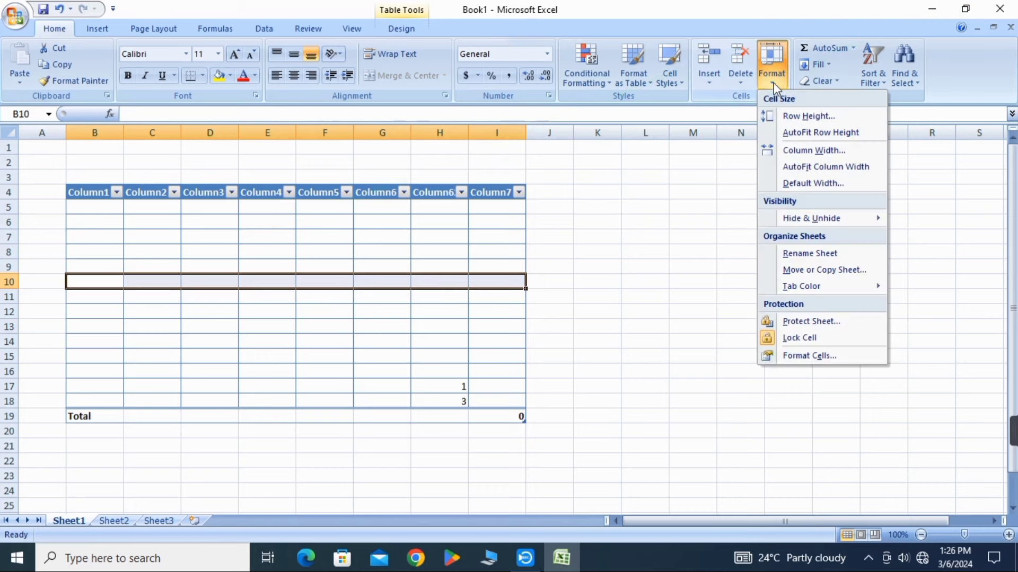
click(797, 117)
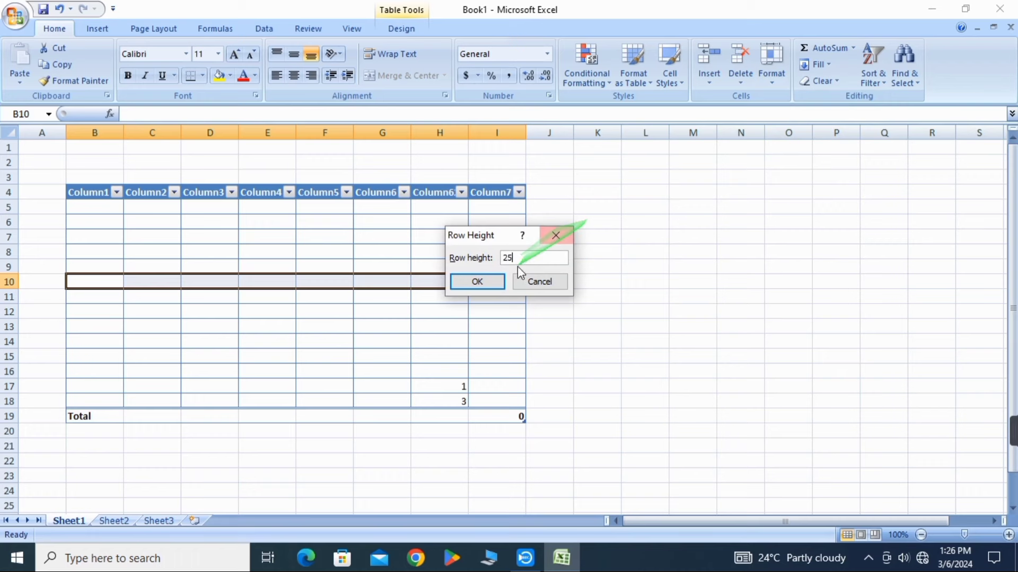
click(478, 281)
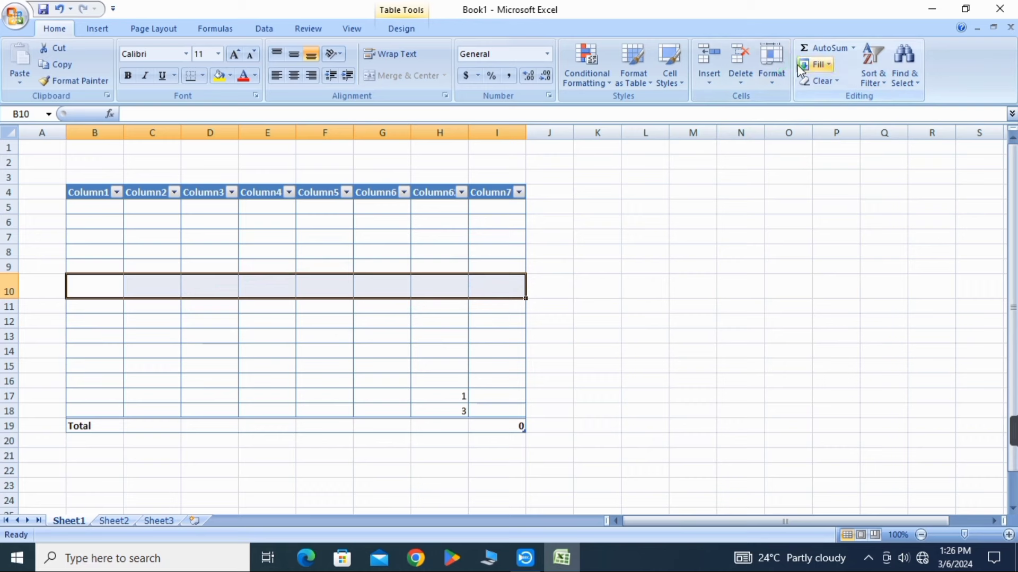
click(773, 71)
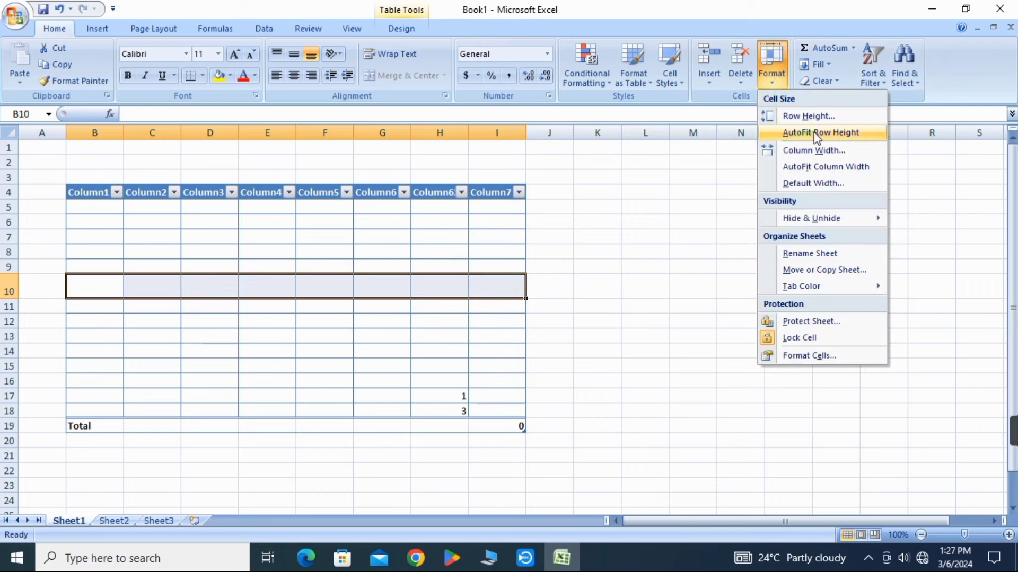
click(841, 136)
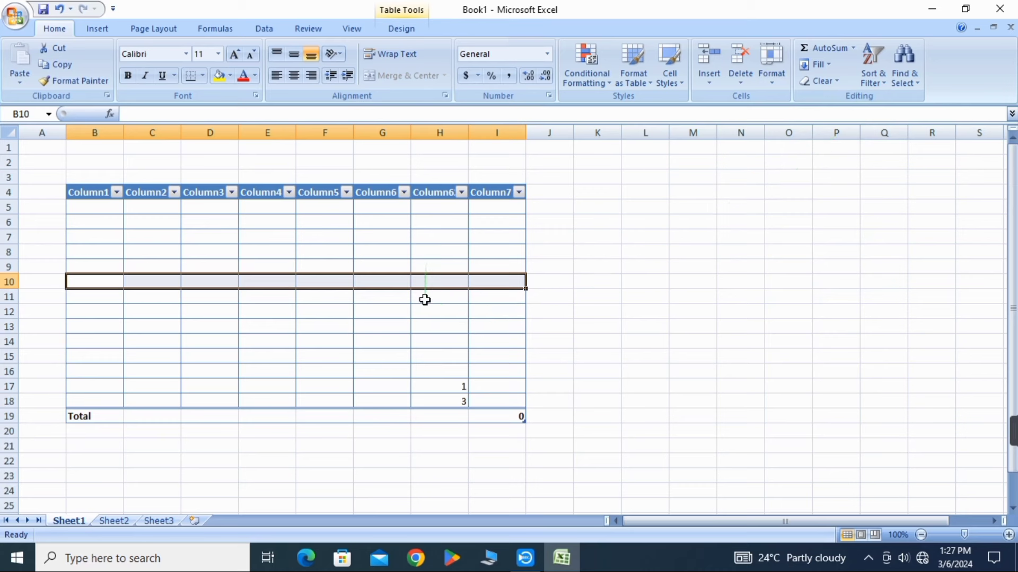
- Set the width of the table's Column62 column to 20
click(772, 72)
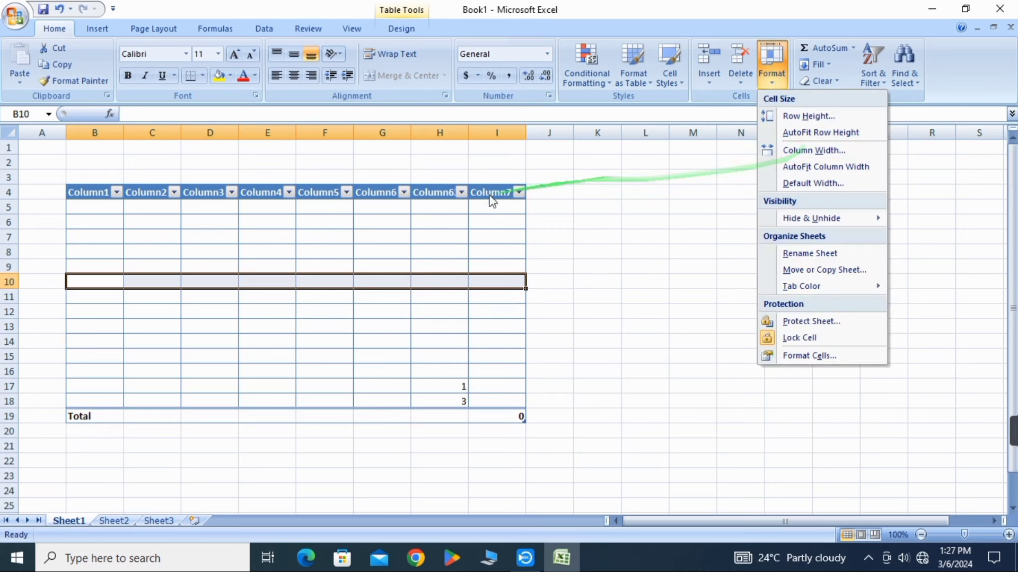
click(436, 187)
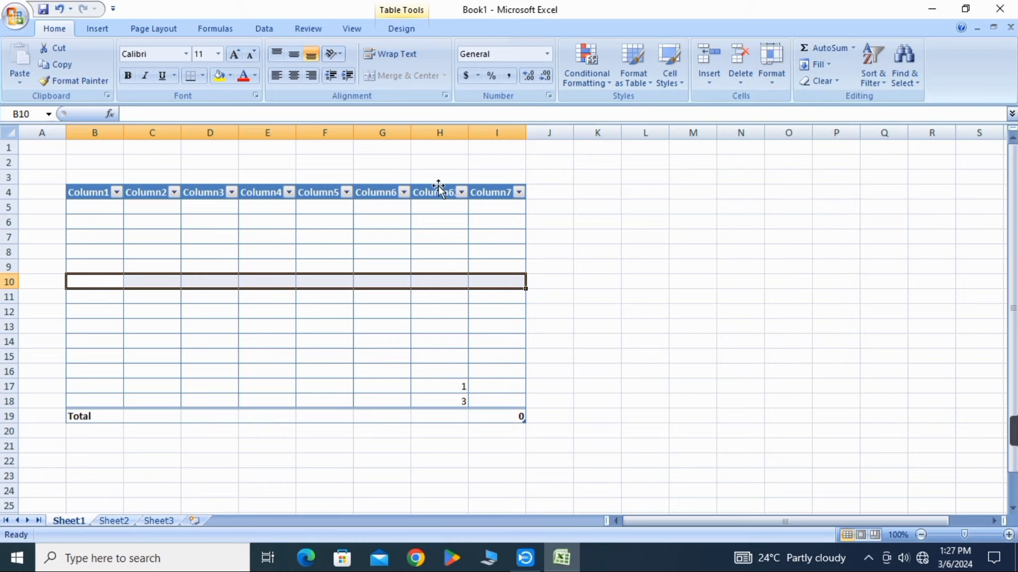
click(436, 186)
click(432, 214)
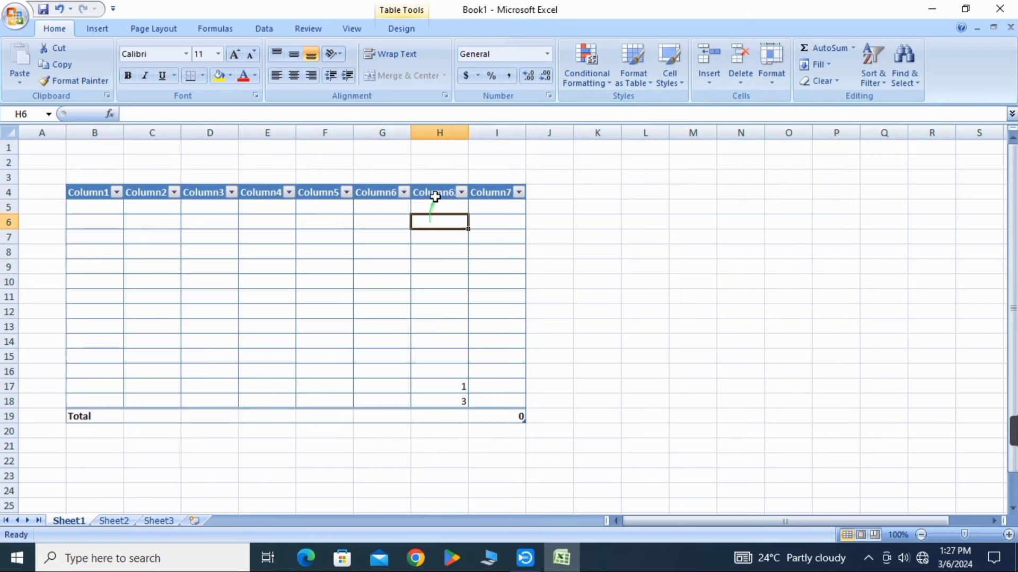
click(440, 191)
drag(436, 199, 454, 408)
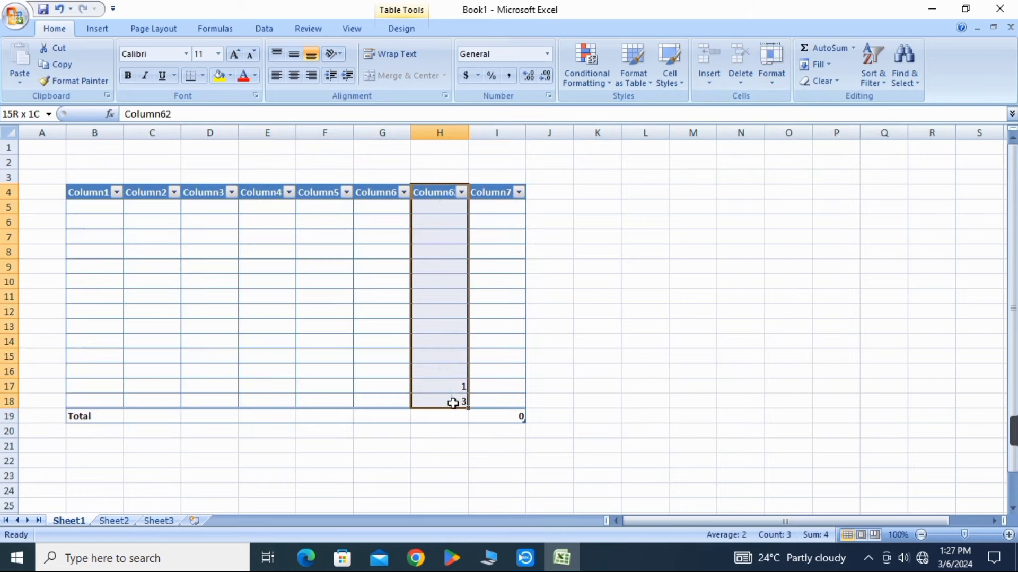
click(773, 73)
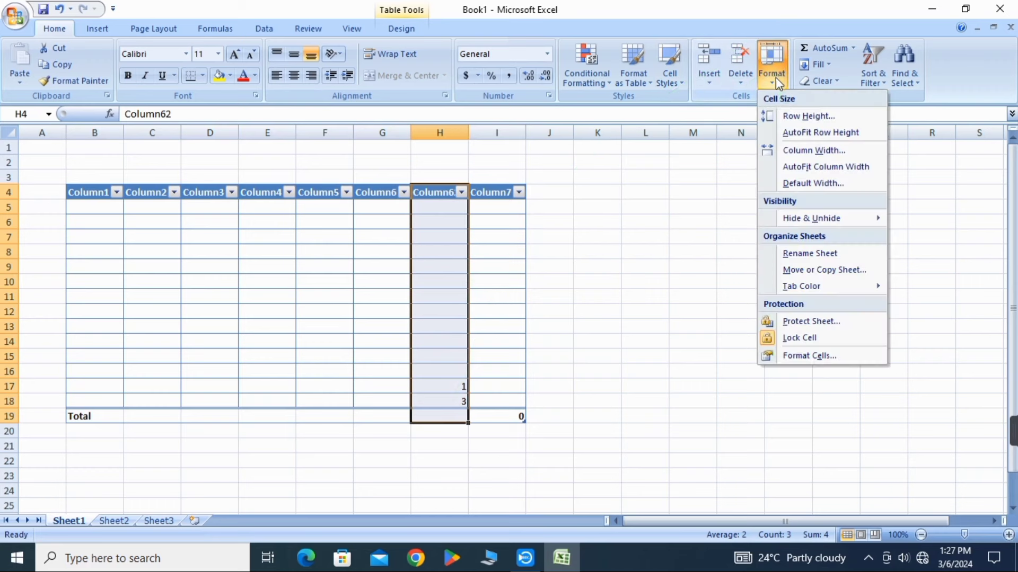
click(811, 151)
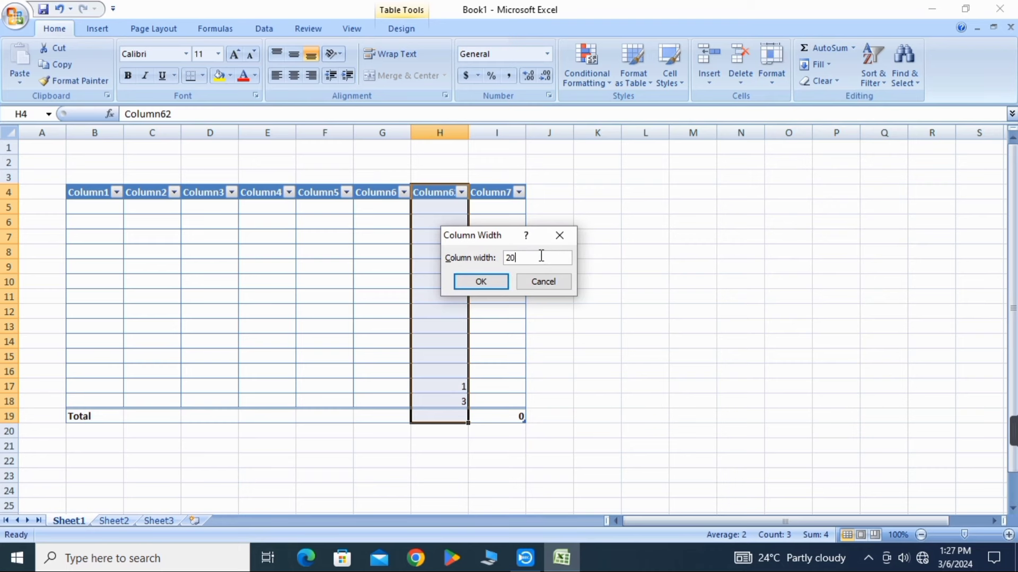
click(489, 285)
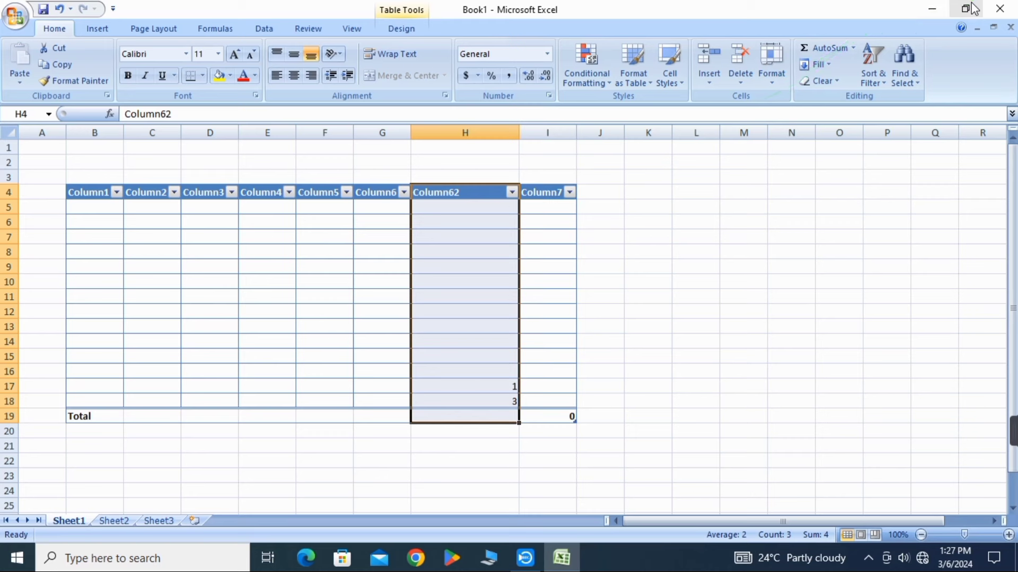
- Hide the Column62 column and unhide it again
click(772, 63)
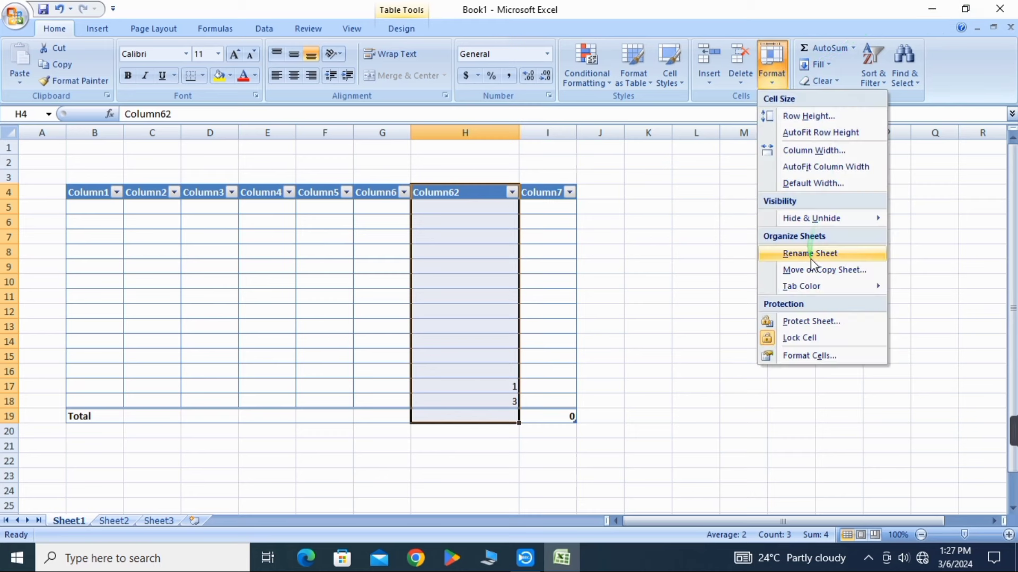
mouse_move(809, 224)
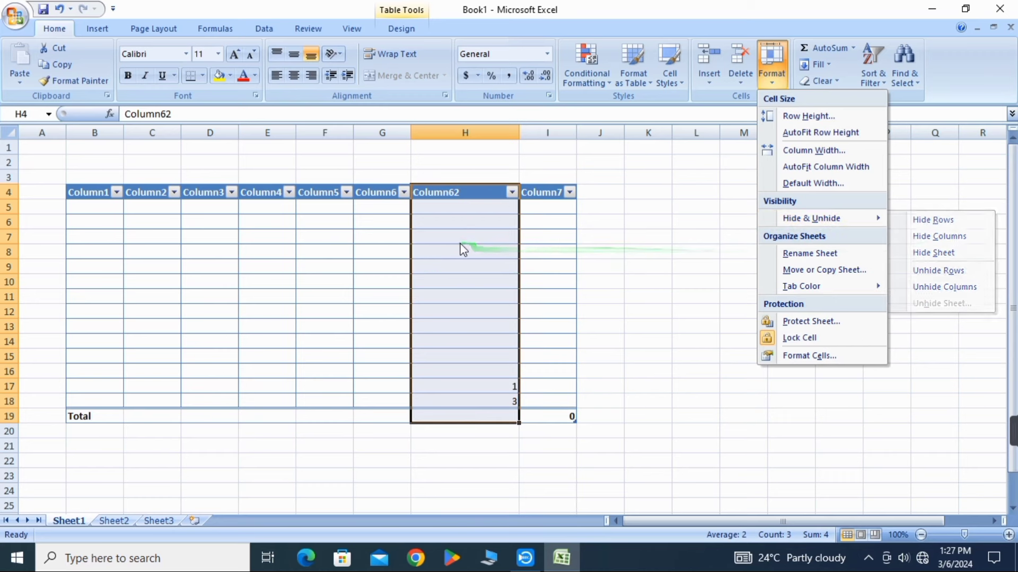
mouse_move(870, 218)
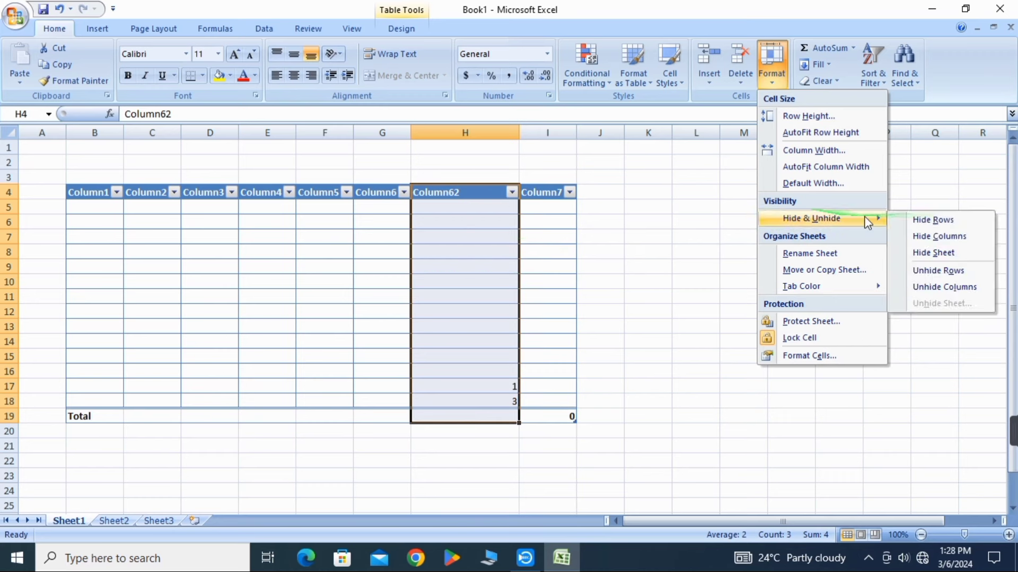
click(918, 236)
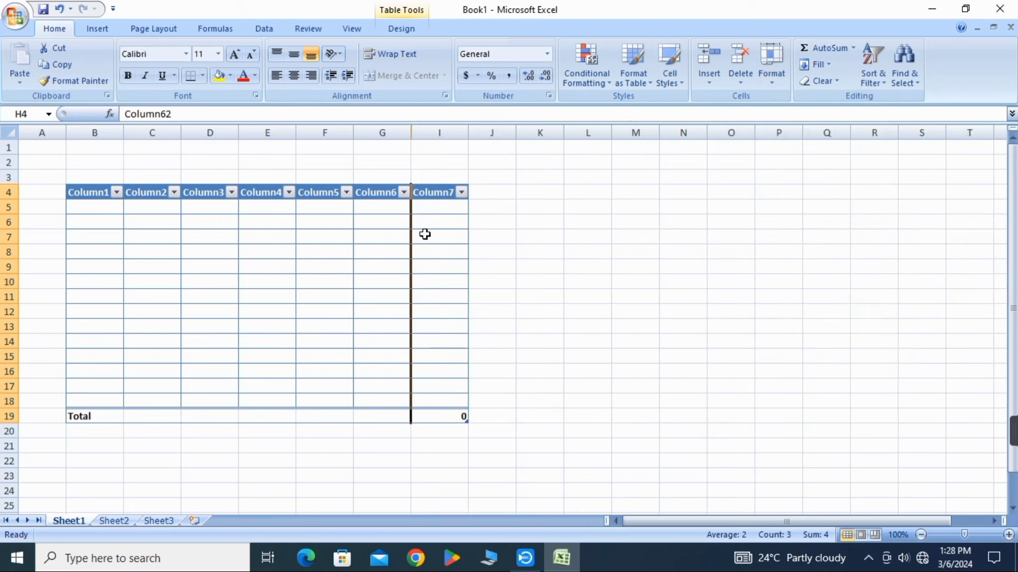
click(774, 78)
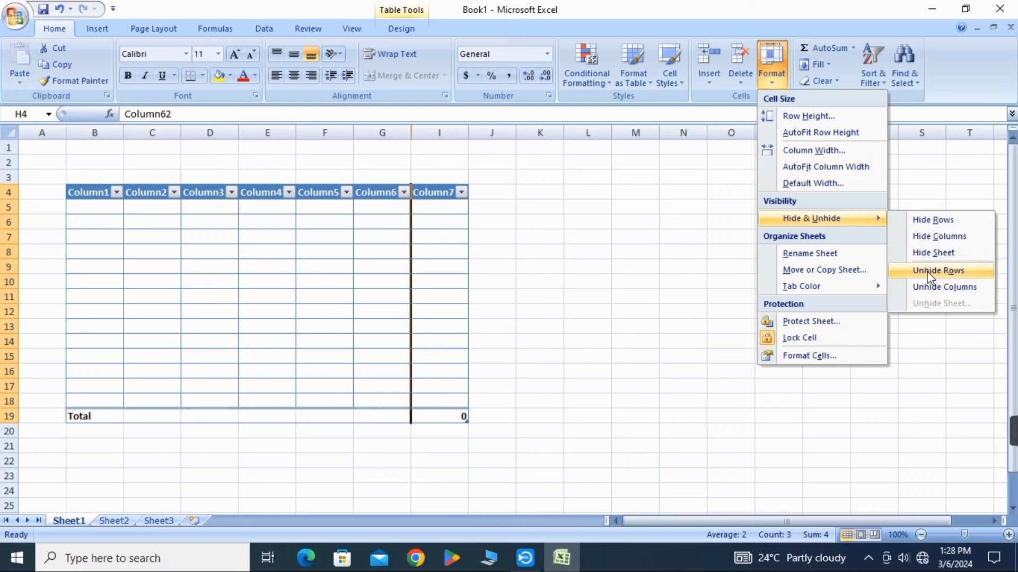
click(933, 290)
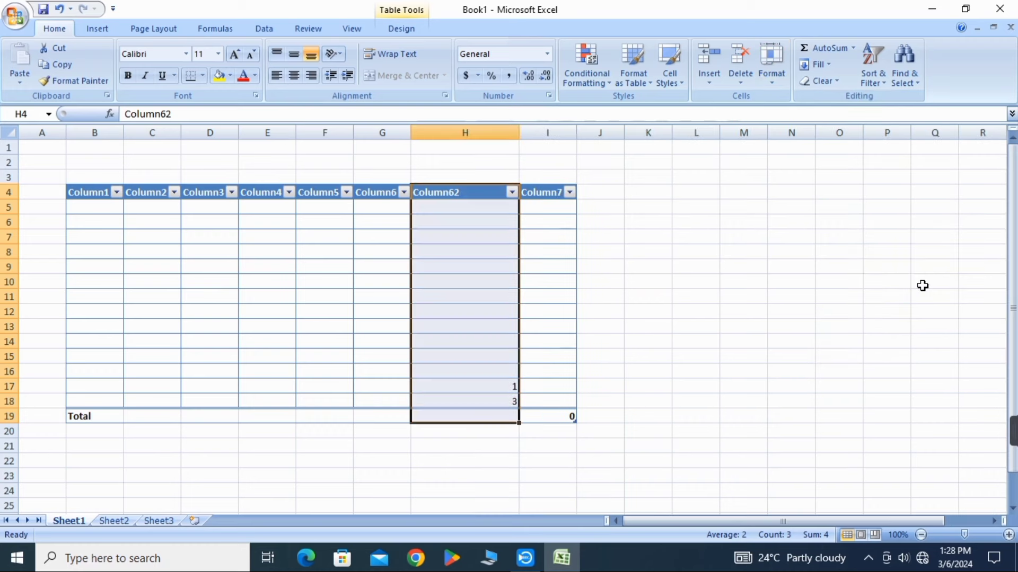
click(774, 70)
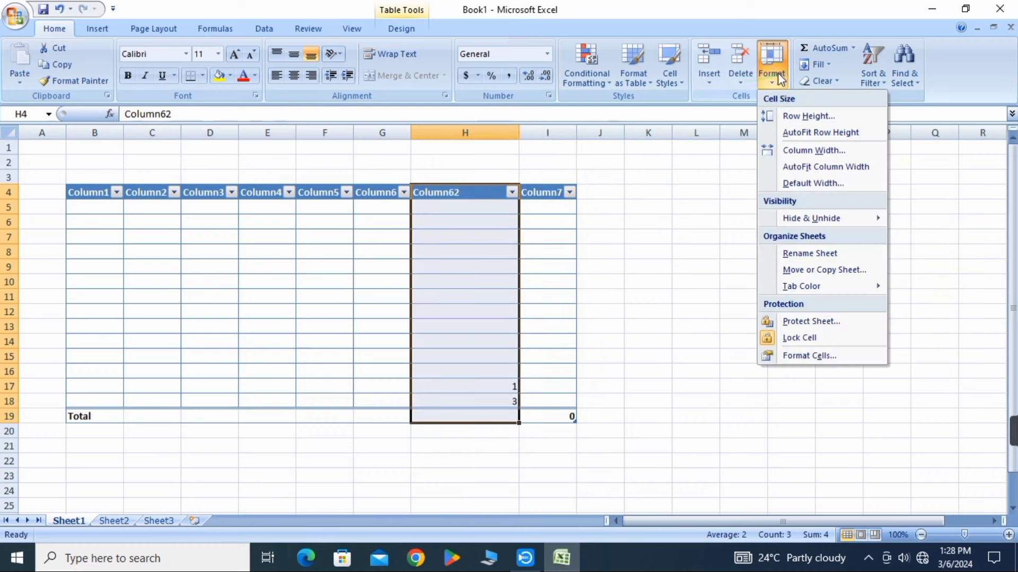
mouse_move(816, 221)
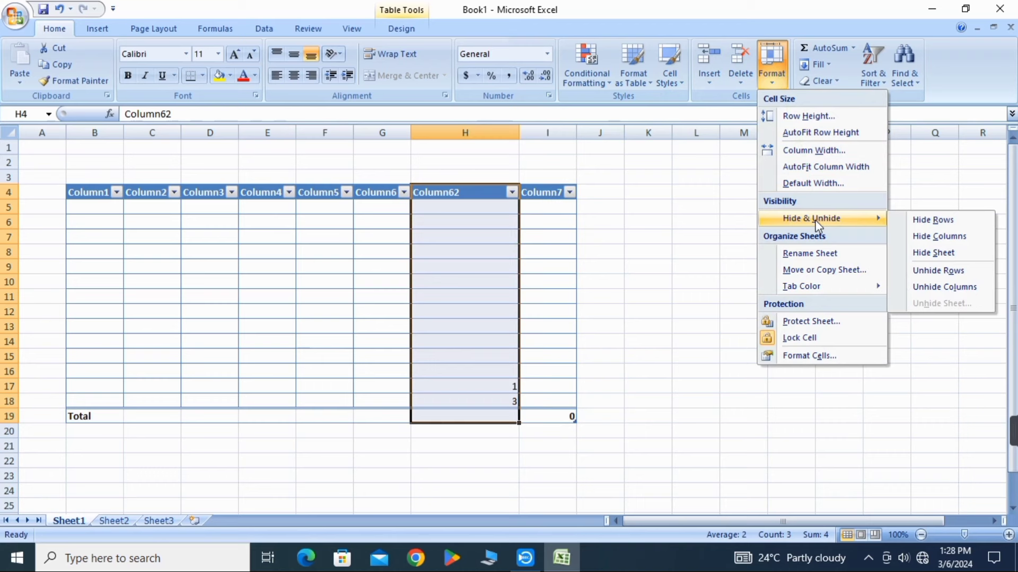
click(644, 109)
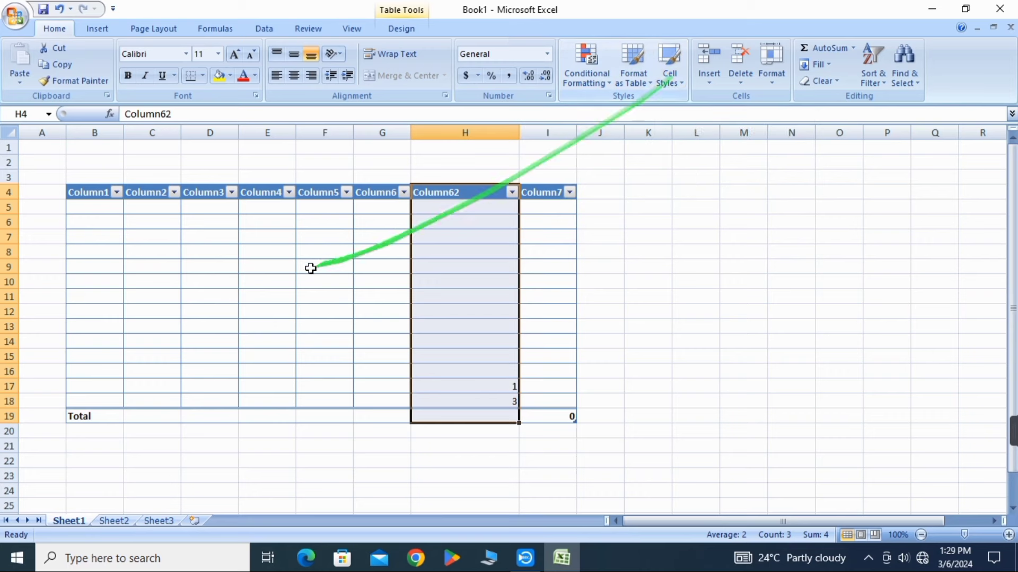
click(249, 280)
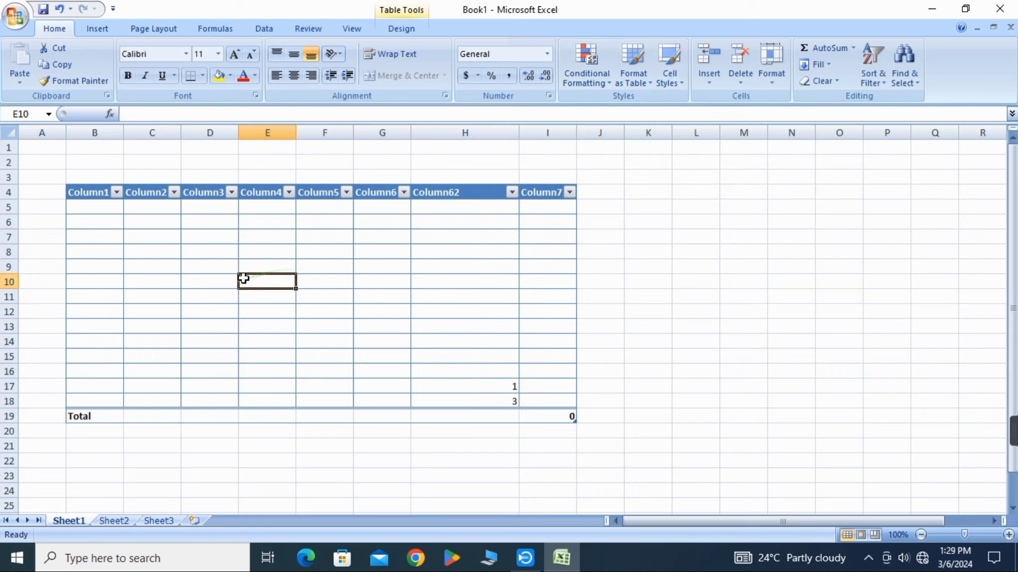
click(679, 82)
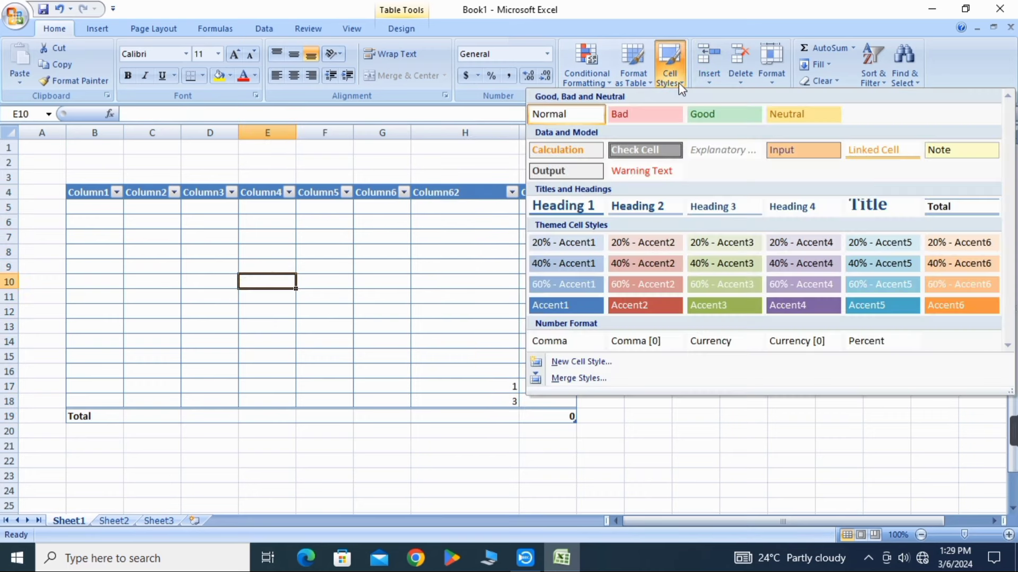
click(254, 220)
- Fill table row 6 with the standard yellow colour
click(70, 220)
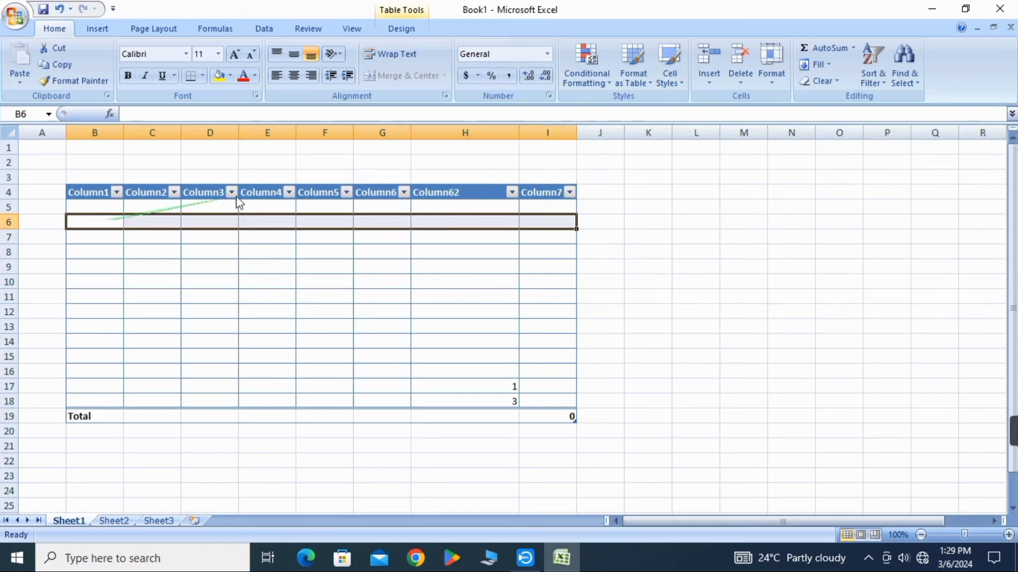
click(229, 76)
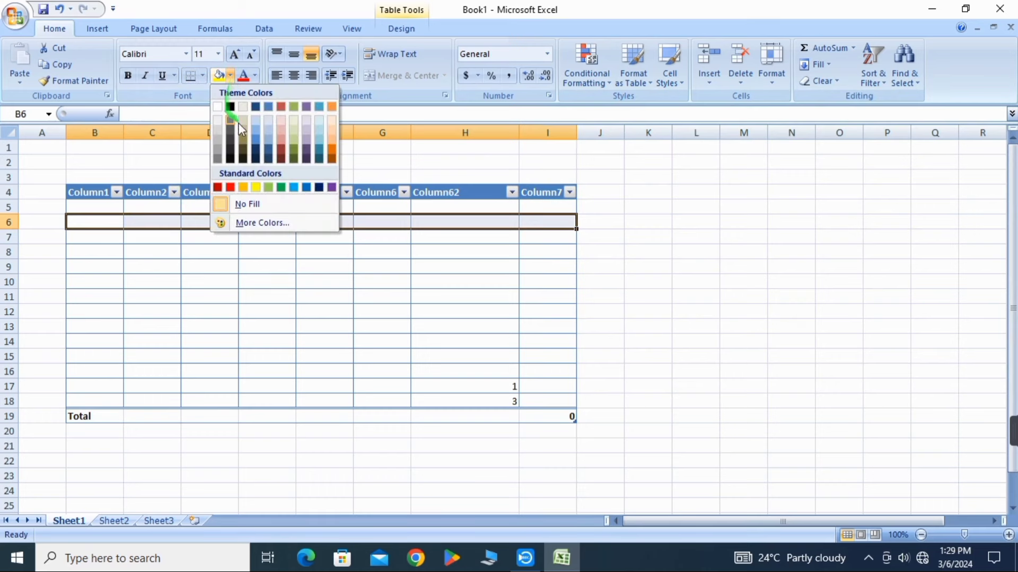
click(256, 187)
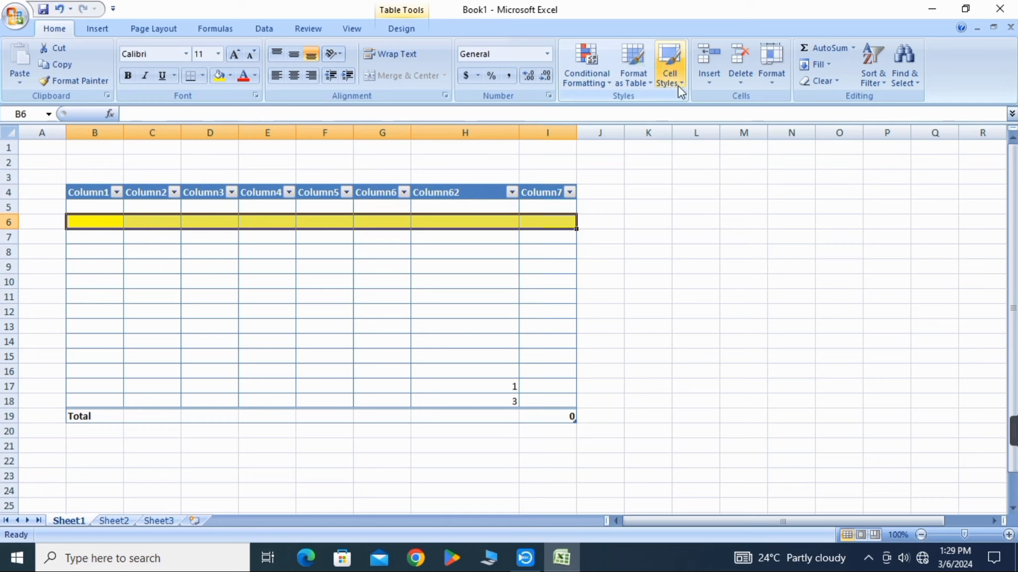
- Enter 56 in cell C9 of the table
click(109, 266)
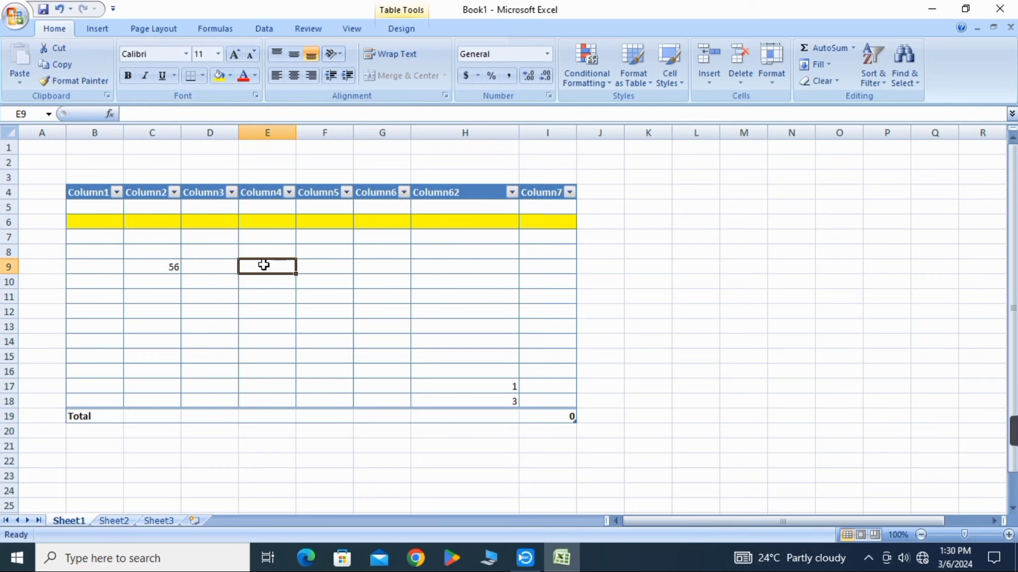
- Enter 85 in cell E9 and fill cell C9 with the standard red colour
text(85)
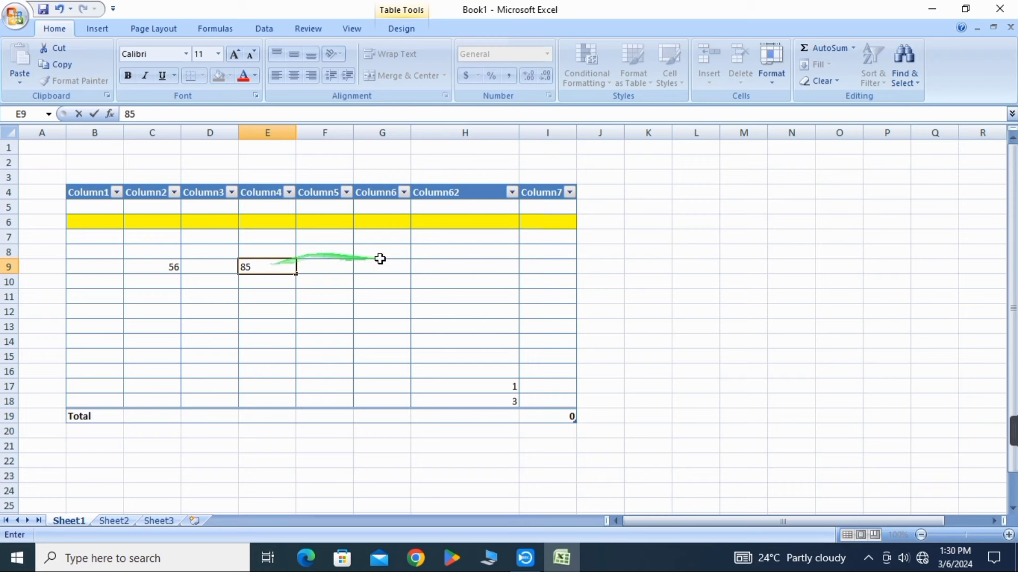
click(165, 268)
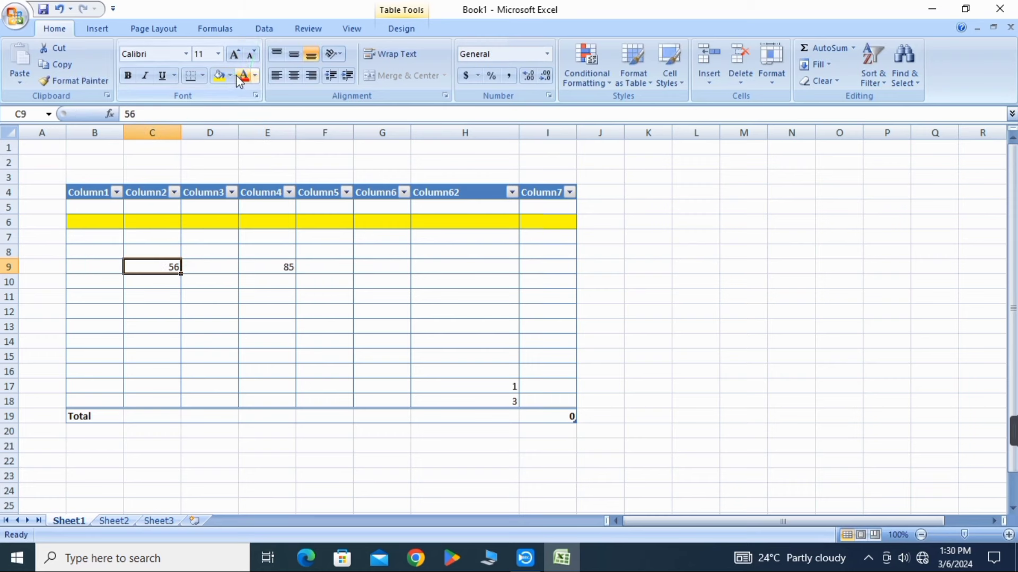
click(222, 80)
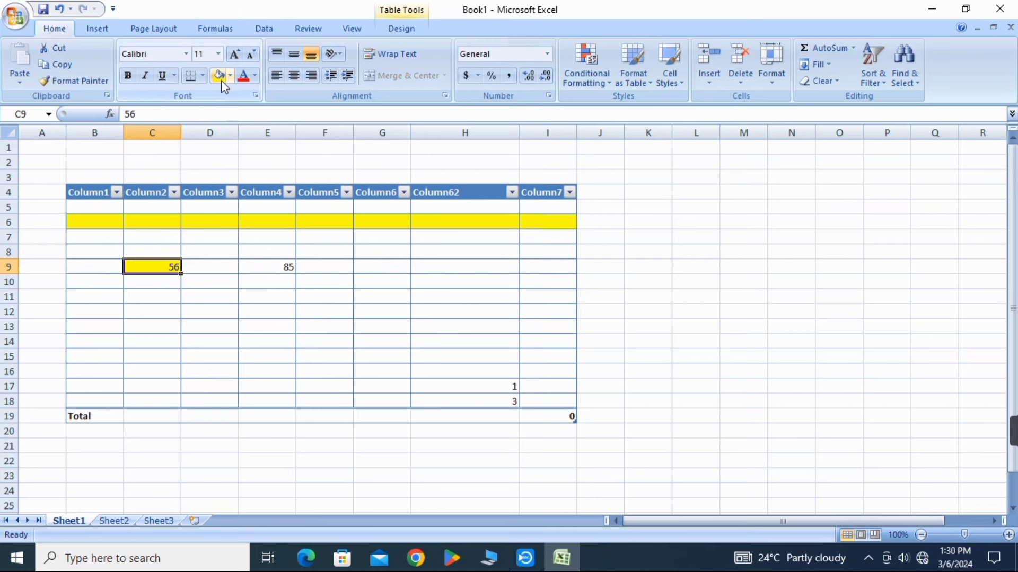
click(228, 77)
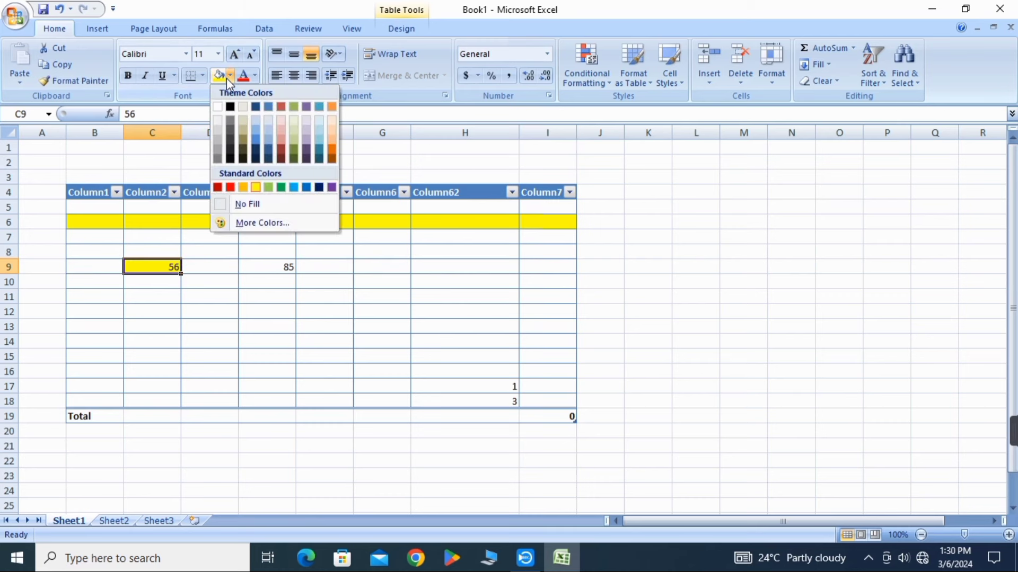
click(230, 187)
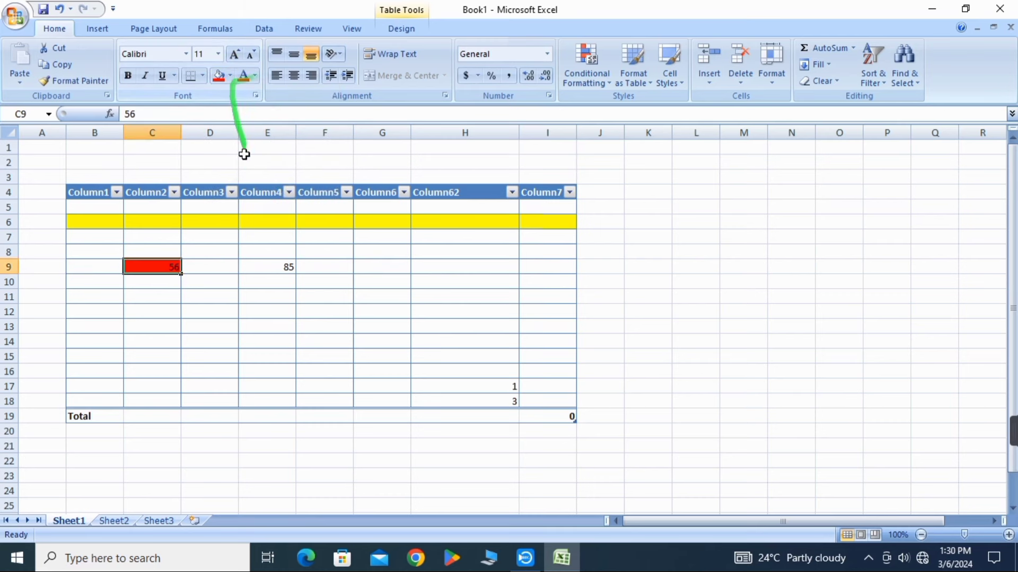
- Fill cell E9 with the standard green colour
click(277, 268)
click(229, 76)
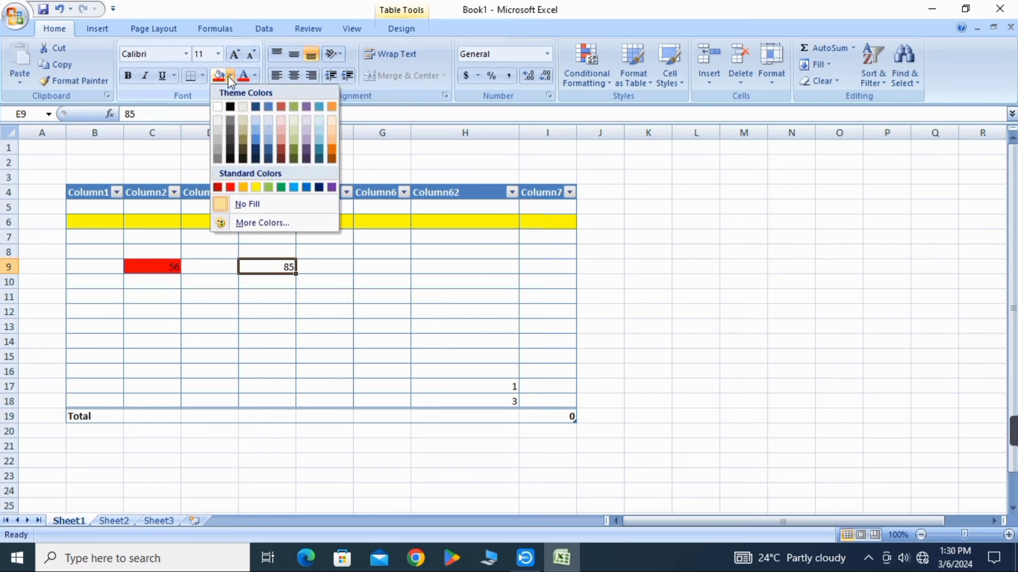
click(281, 188)
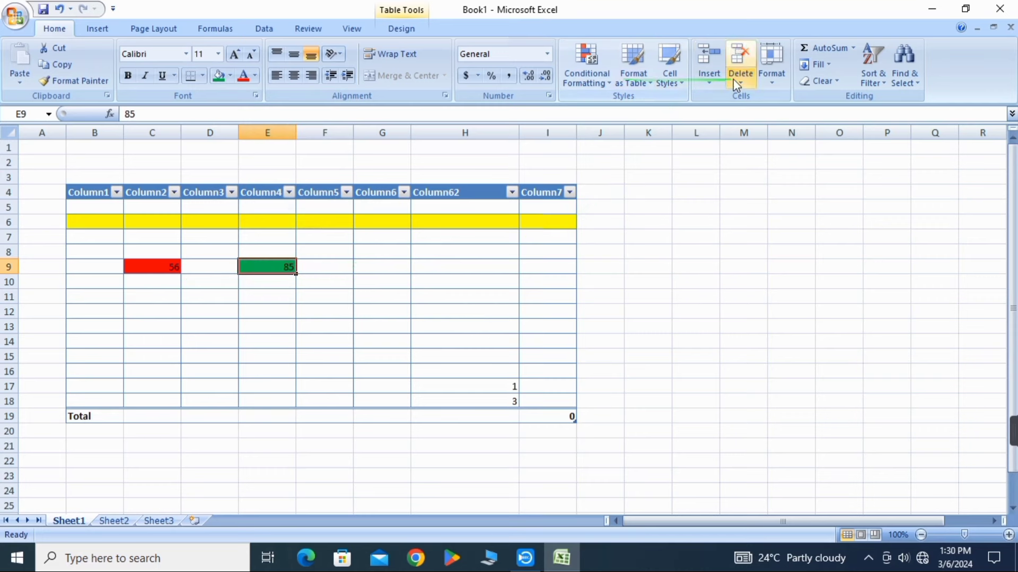
- Enter 58 in cell C11 and 89 in cell E11 of the table
click(147, 295)
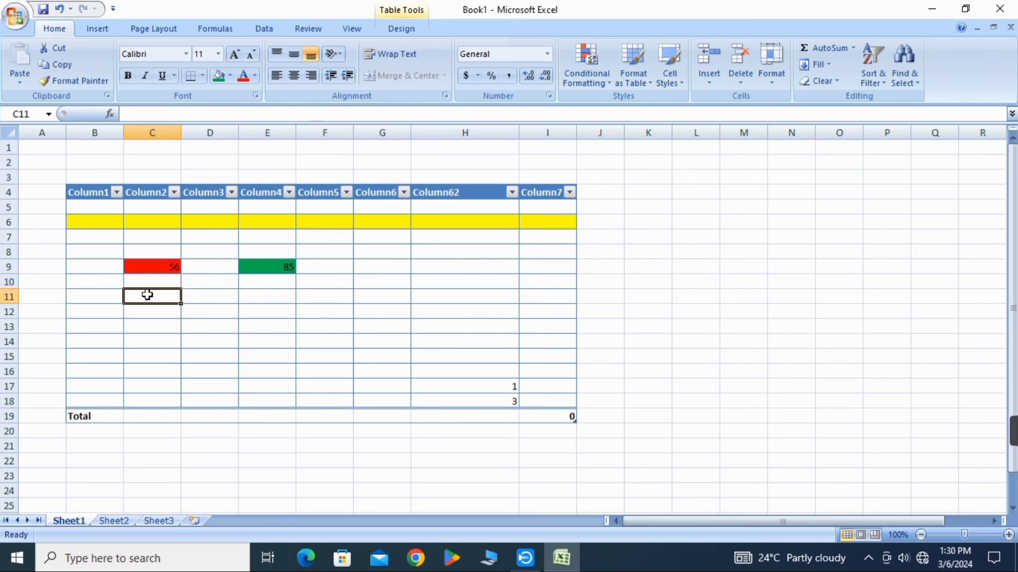
text(5)
key(Tab)
key(Tab)
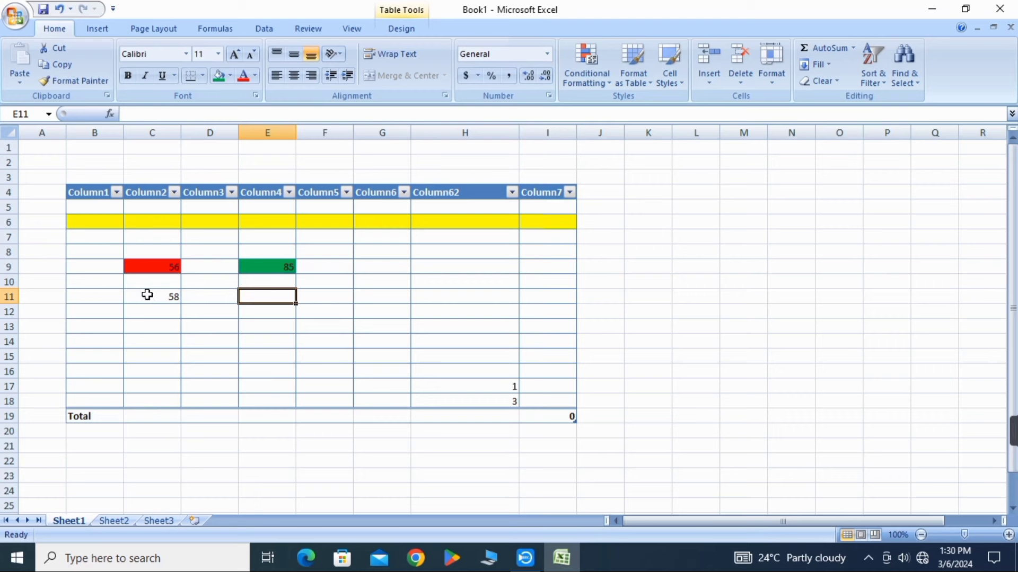
text(89)
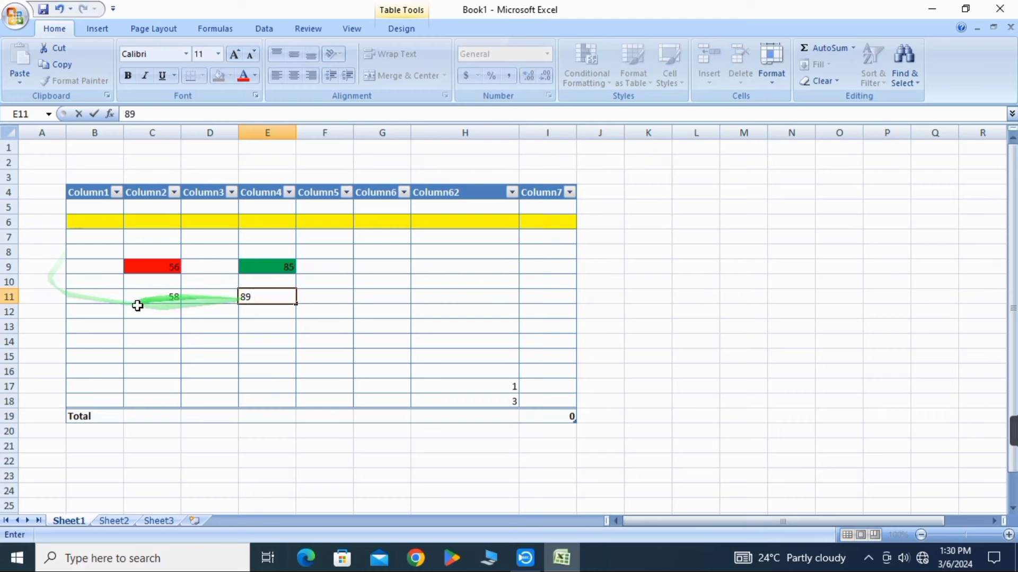
- Apply the Bad cell style to cell C11
click(154, 298)
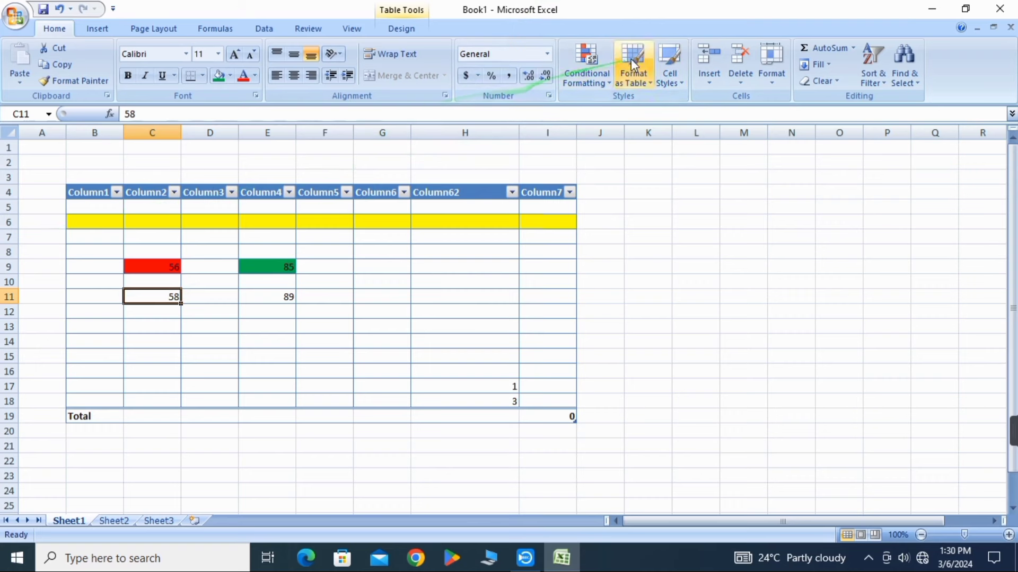
click(678, 84)
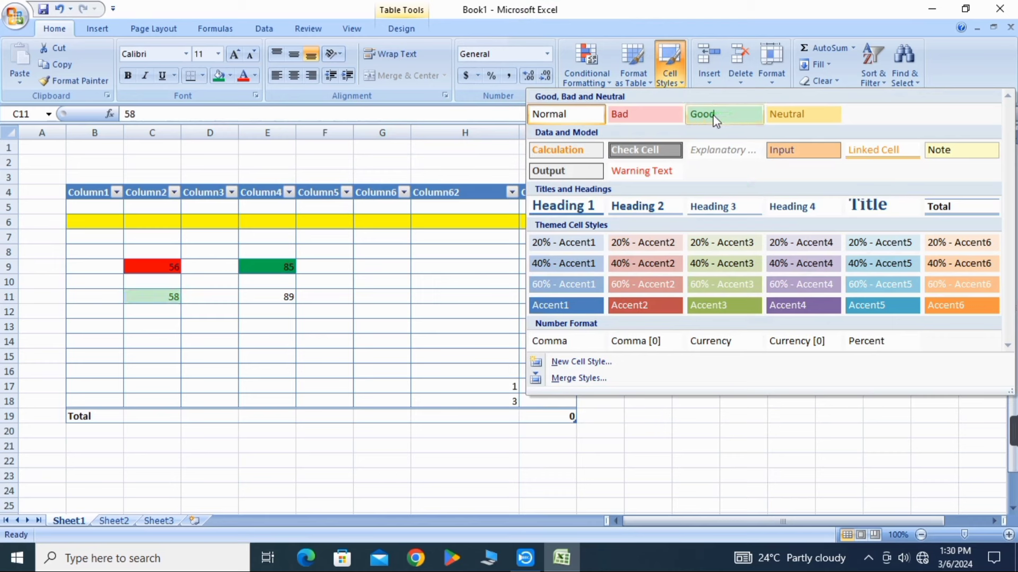
click(636, 117)
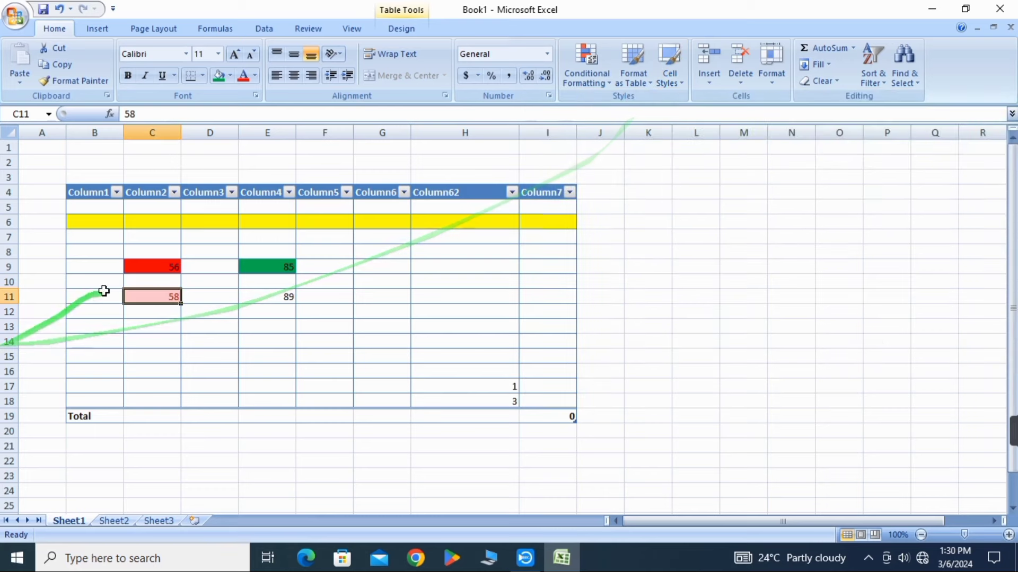
- Apply the Good cell style to cell E11
click(668, 77)
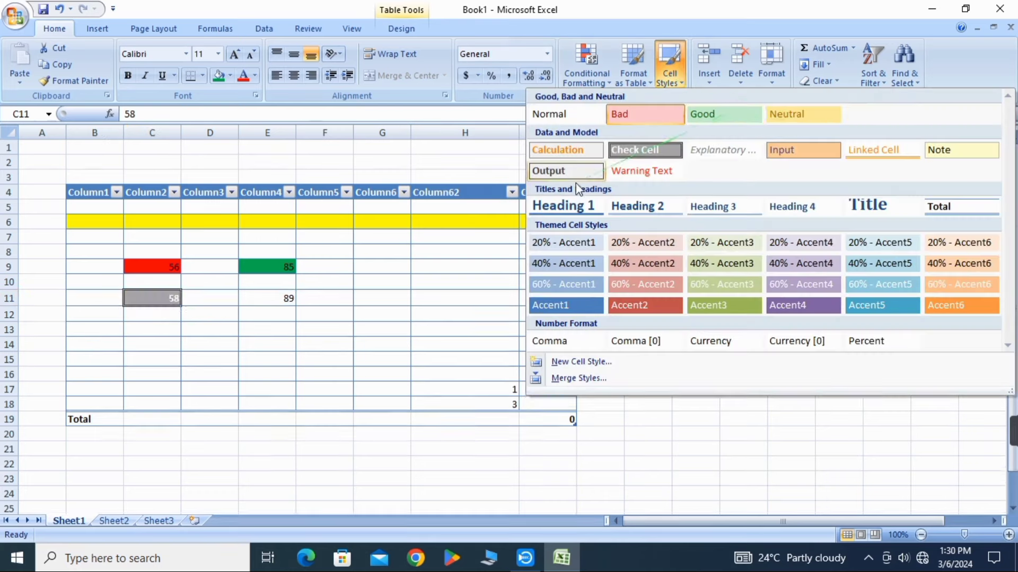
click(304, 285)
click(265, 297)
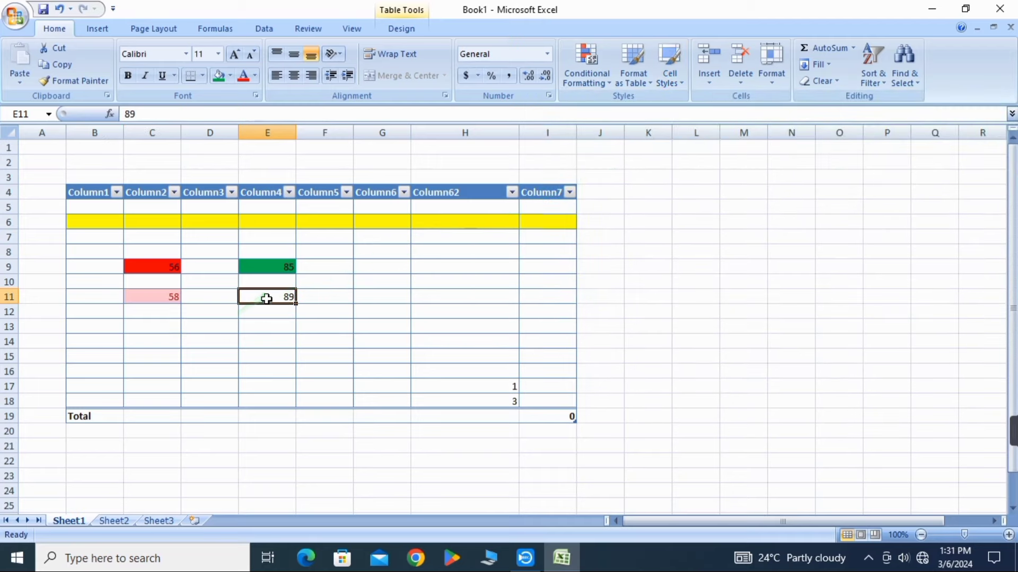
click(676, 72)
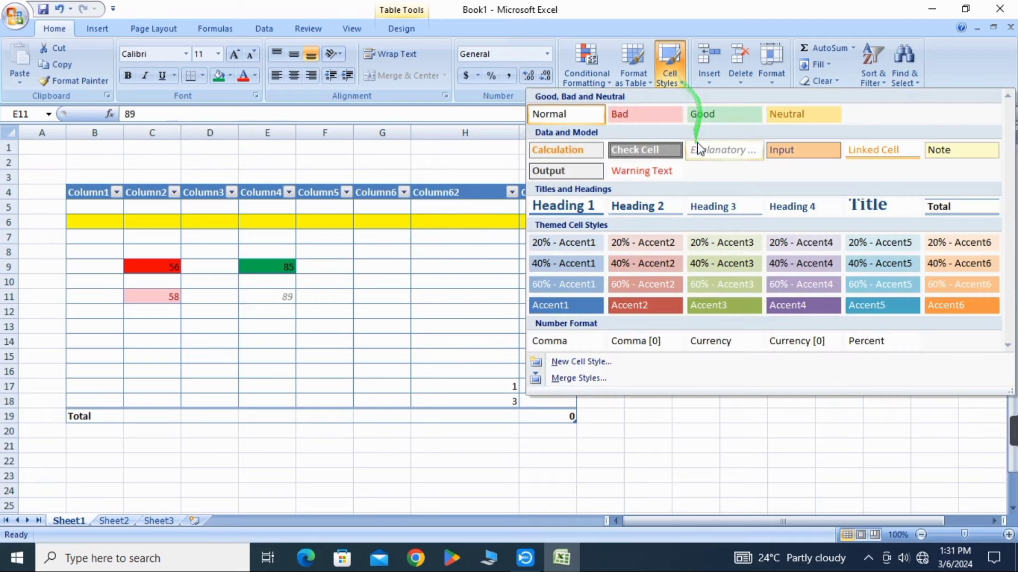
click(719, 113)
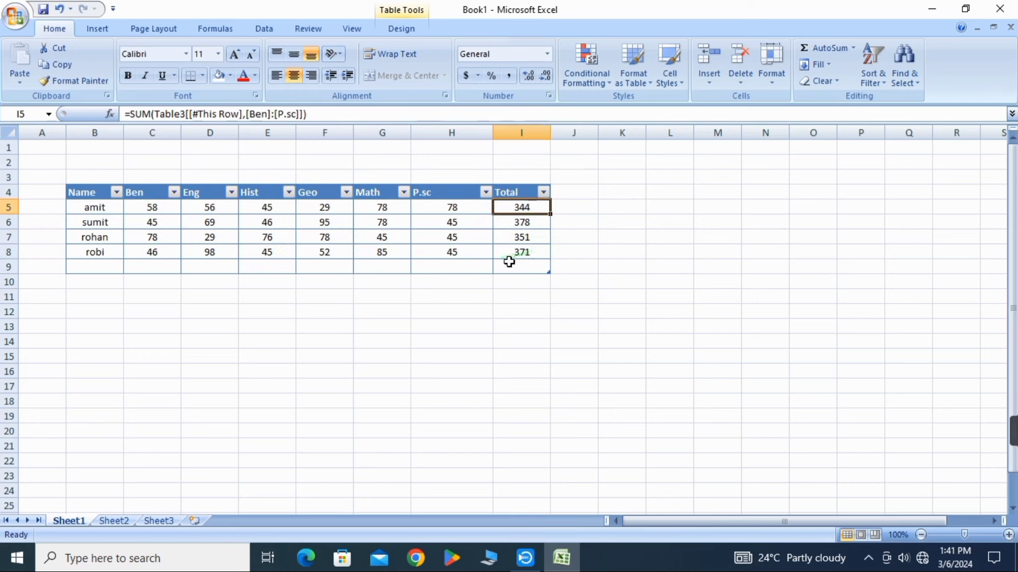
- Highlight values greater than 350 in the Total column cells I5:I8 with Yellow Fill with Dark Yellow Text, using conditional formatting
drag(499, 209, 512, 257)
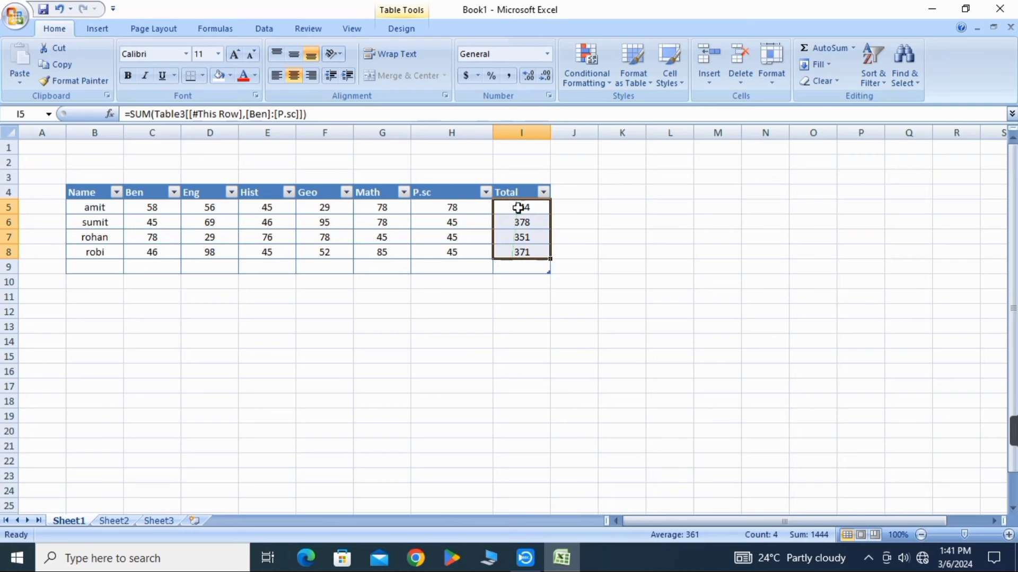
click(602, 75)
mouse_move(617, 111)
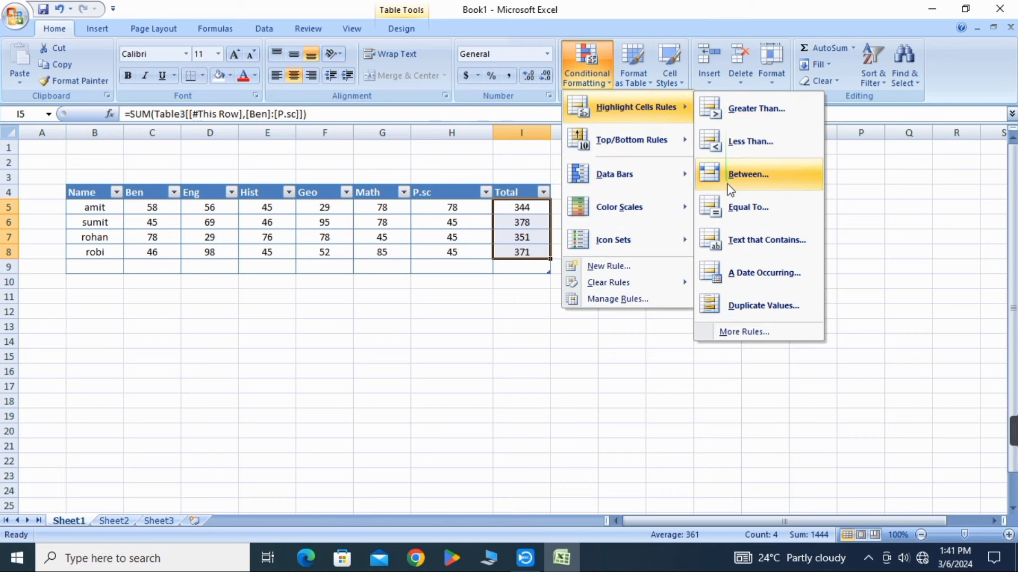
click(757, 109)
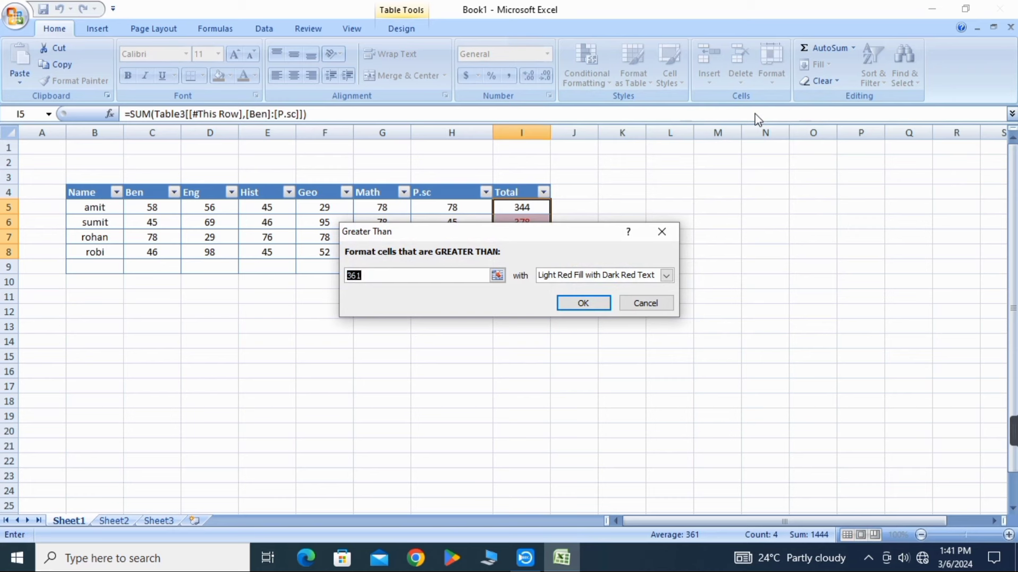
key(BackSpace)
text(350)
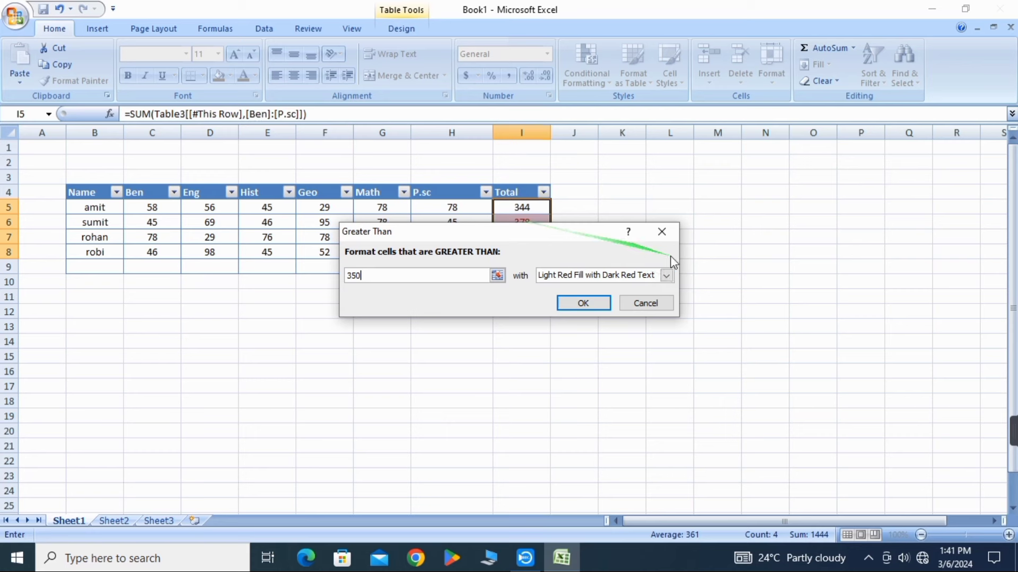
click(665, 274)
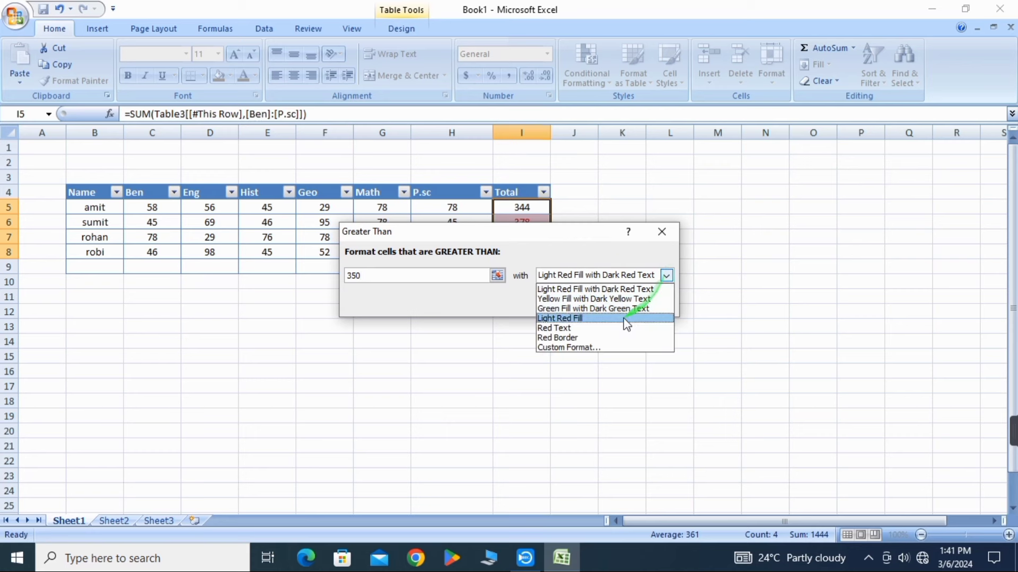
click(576, 318)
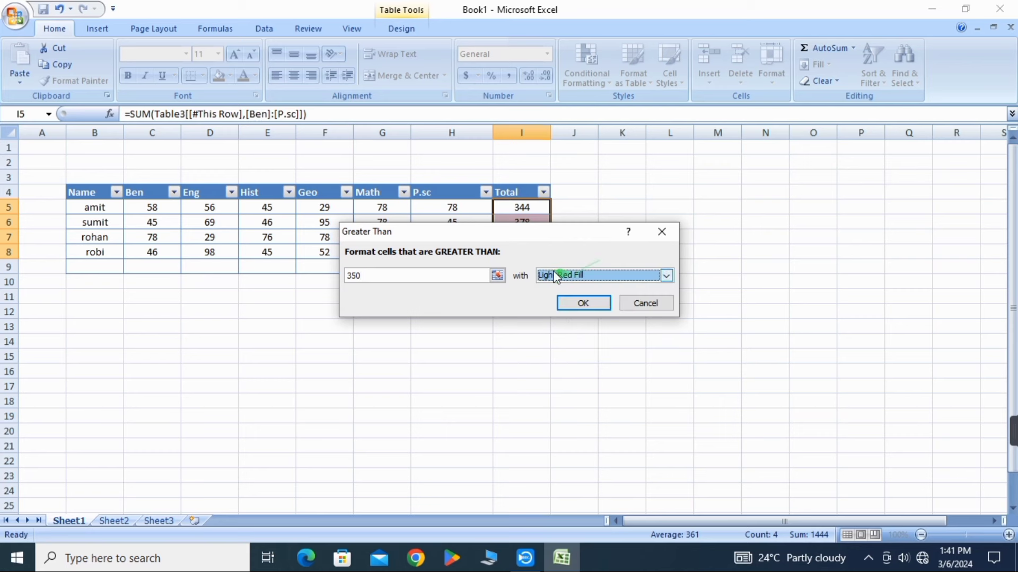
click(666, 276)
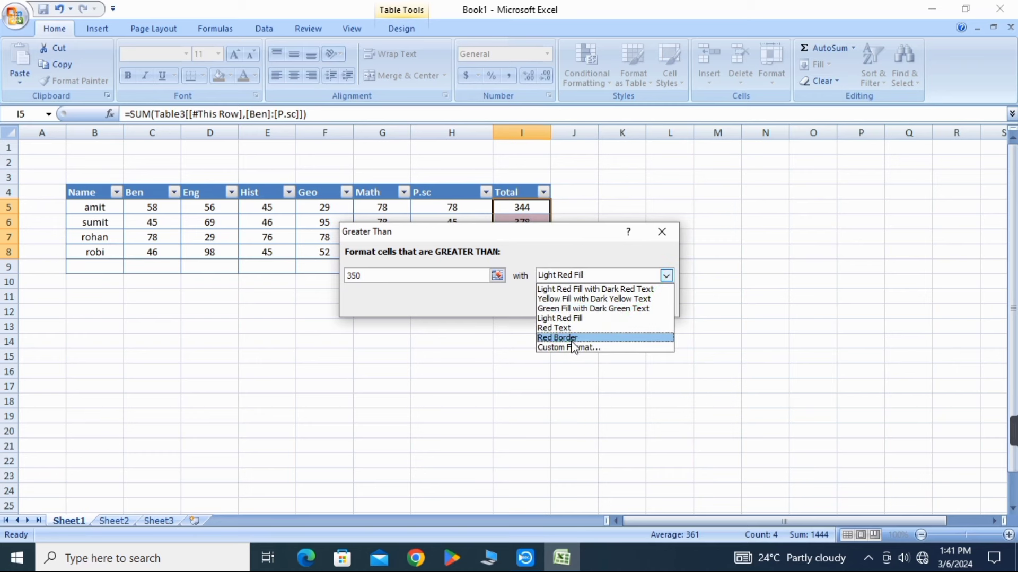
click(566, 303)
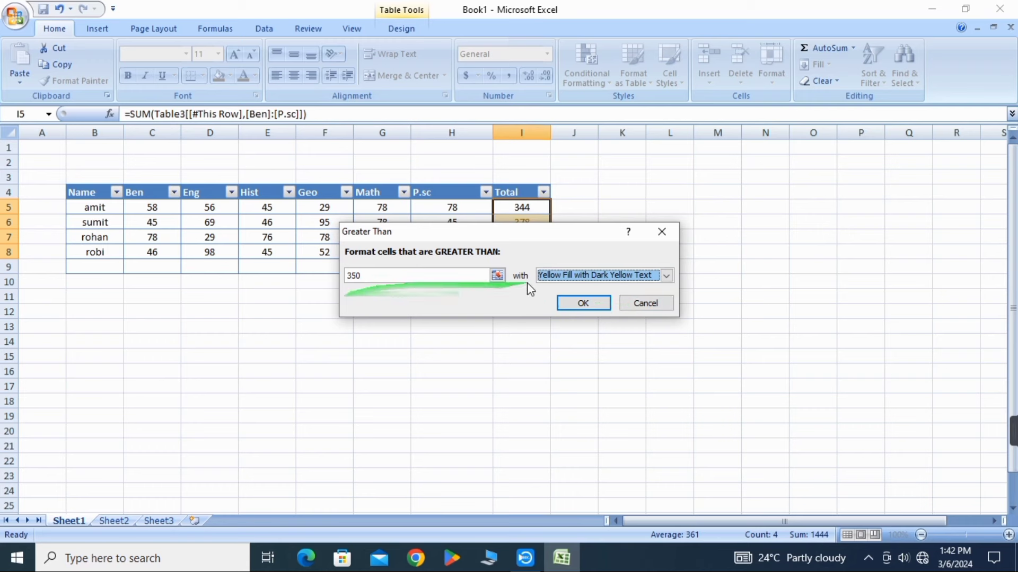
click(582, 305)
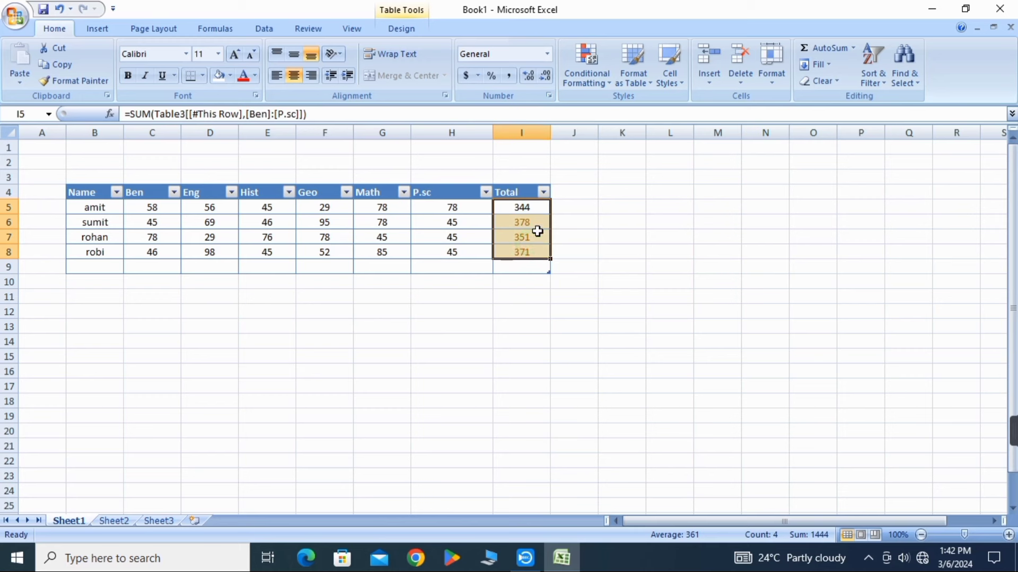
click(600, 77)
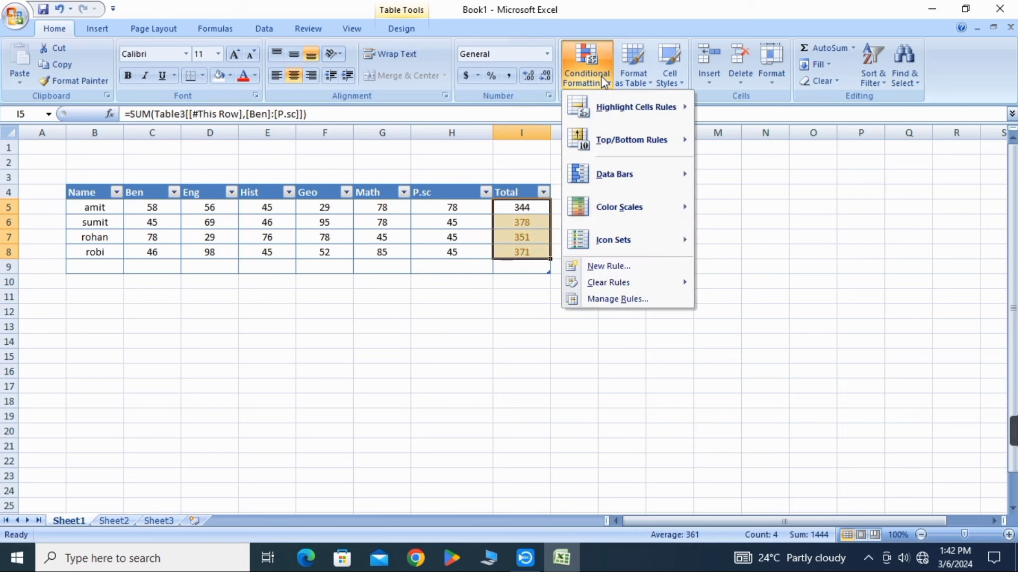
mouse_move(615, 113)
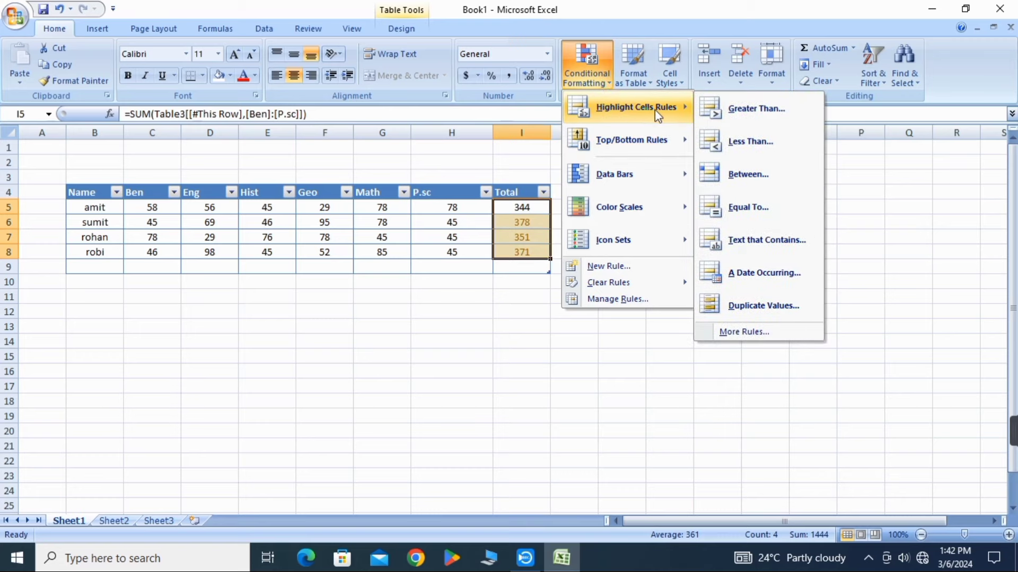
click(410, 375)
- Highlight values less than 350 in the Total cells I5:I8 with Light Red Fill with Dark Red Text, using conditional formatting
drag(496, 204, 520, 252)
click(595, 73)
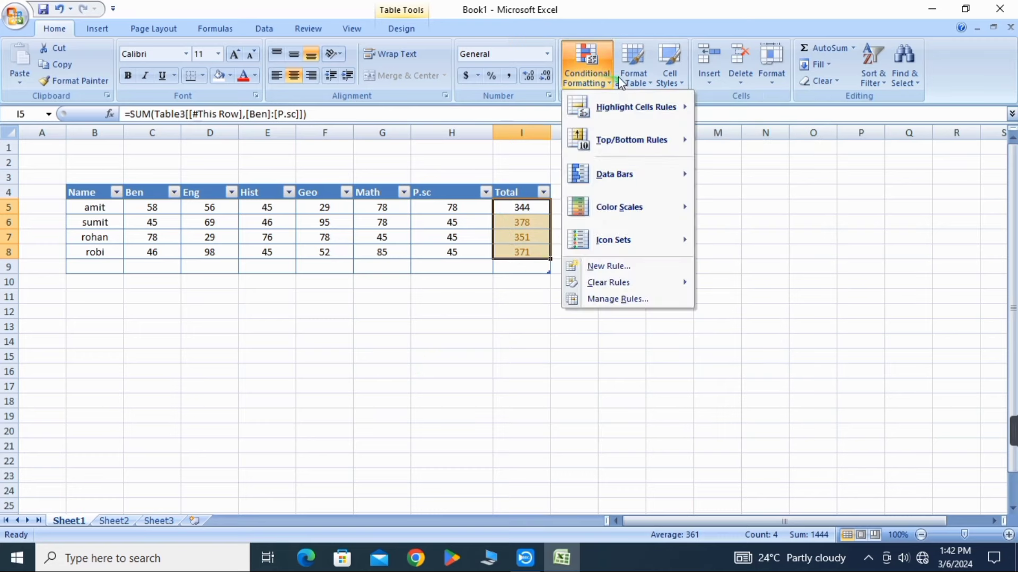
mouse_move(635, 98)
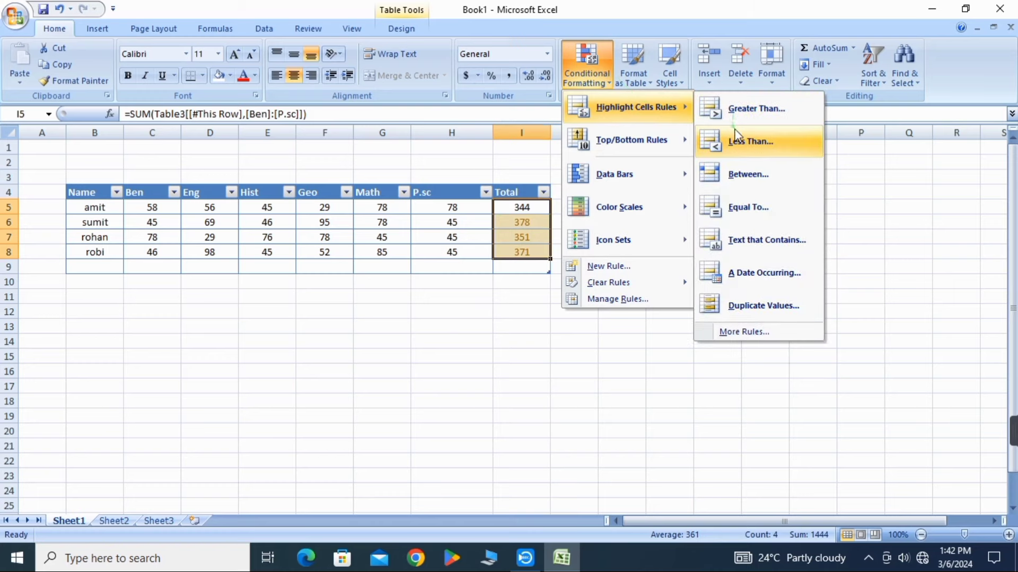
click(716, 142)
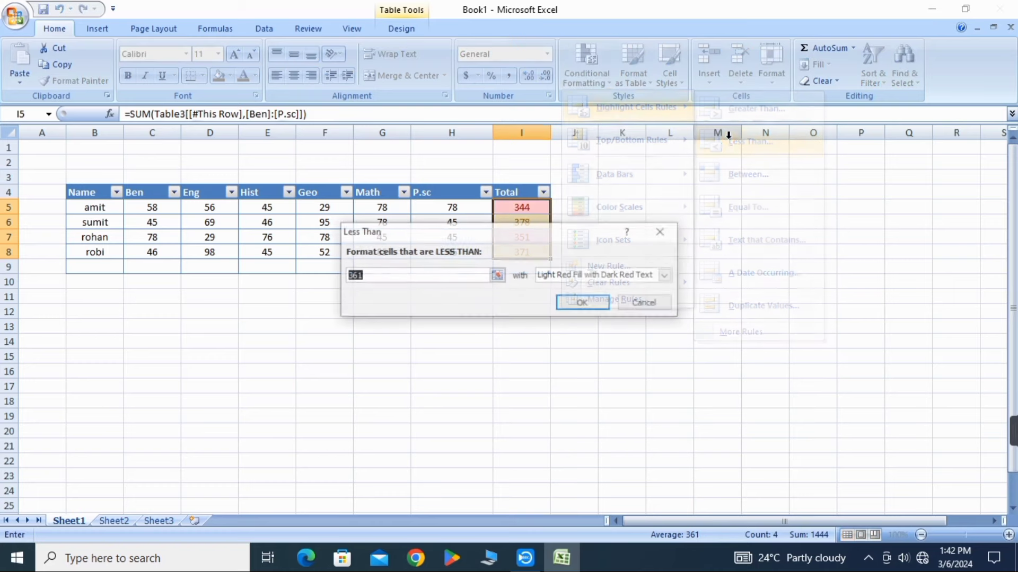
click(388, 274)
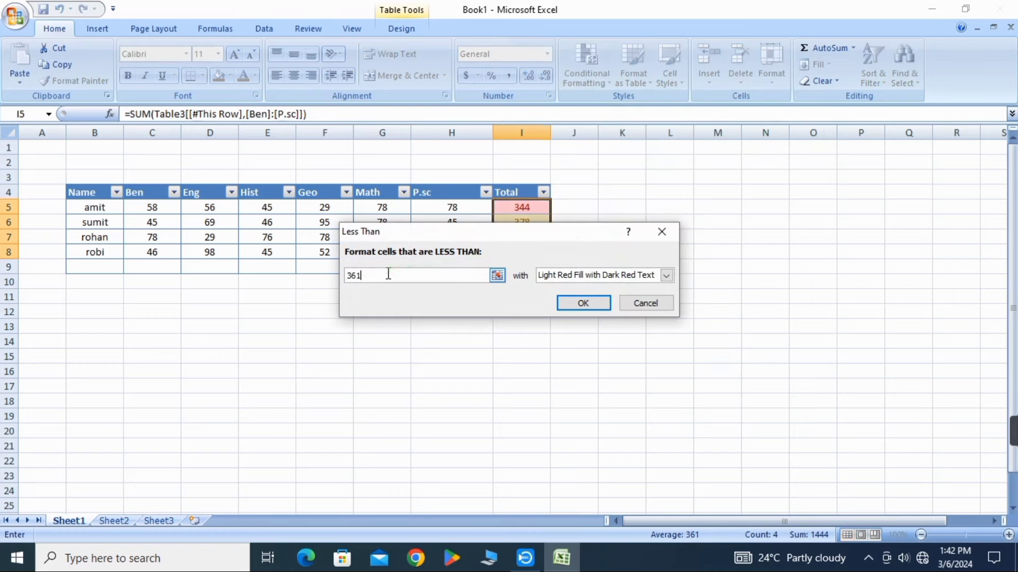
key(BackSpace)
key(BackSpace)
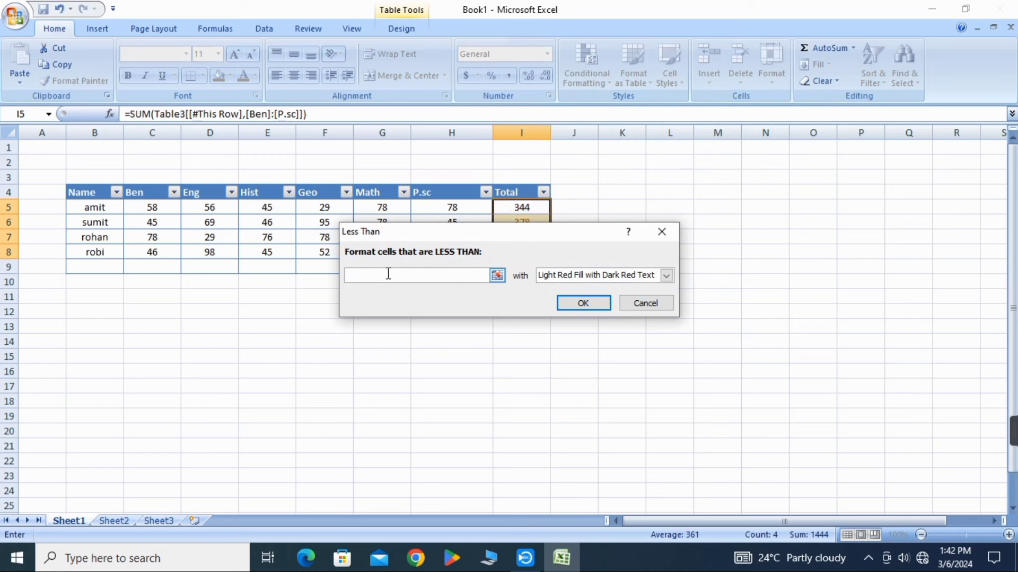
text(50)
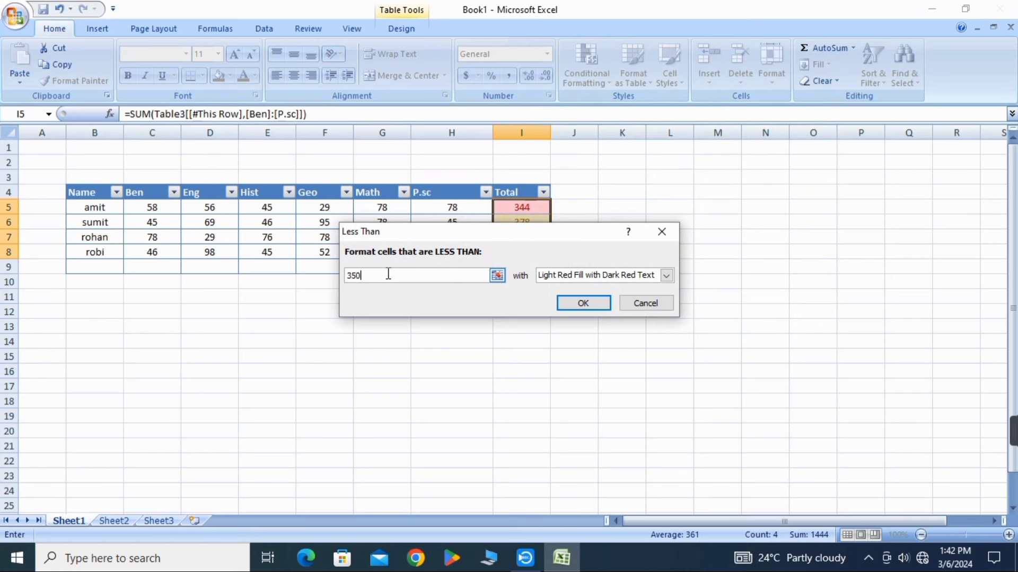
click(666, 275)
click(596, 290)
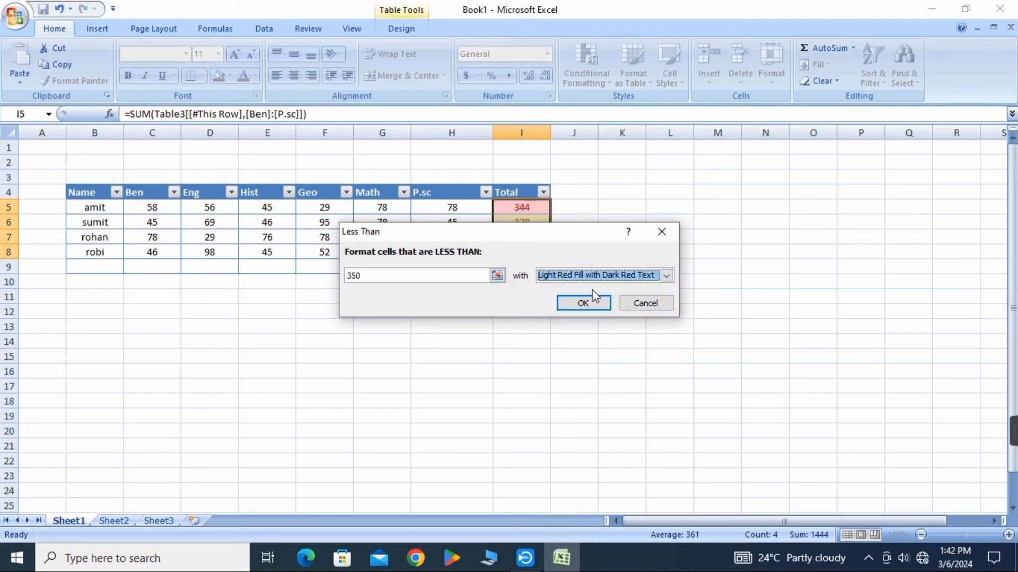
click(583, 310)
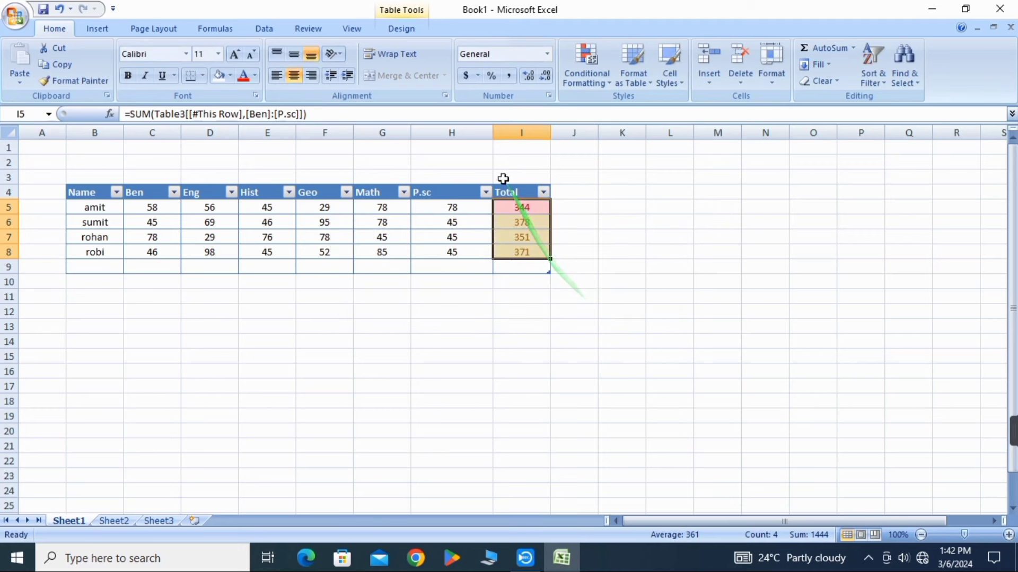
click(597, 250)
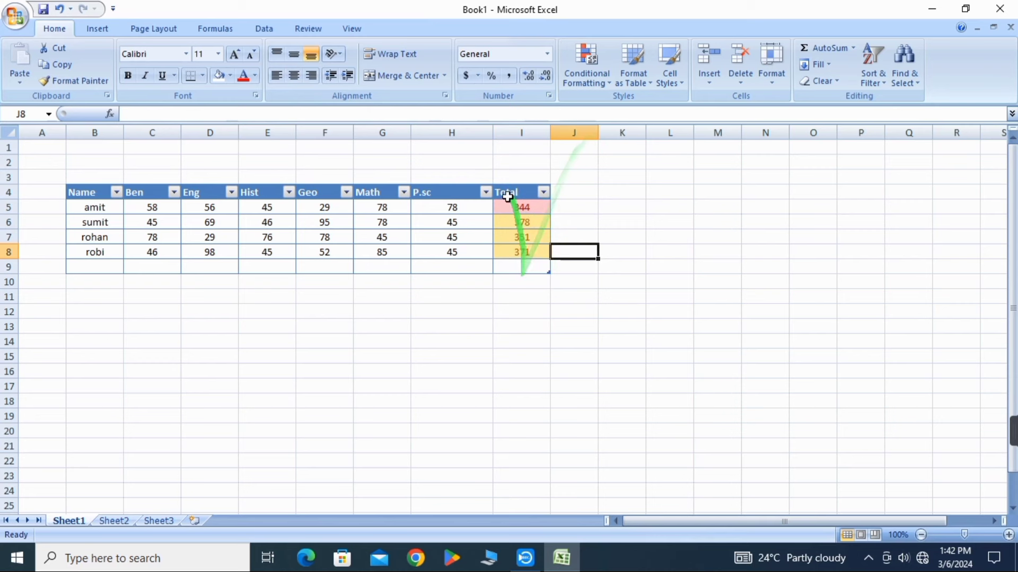
- Highlight values between 300 and 360 in the Total cells I5:I8 with Green Fill with Dark Green Text, using conditional formatting
drag(497, 201, 520, 257)
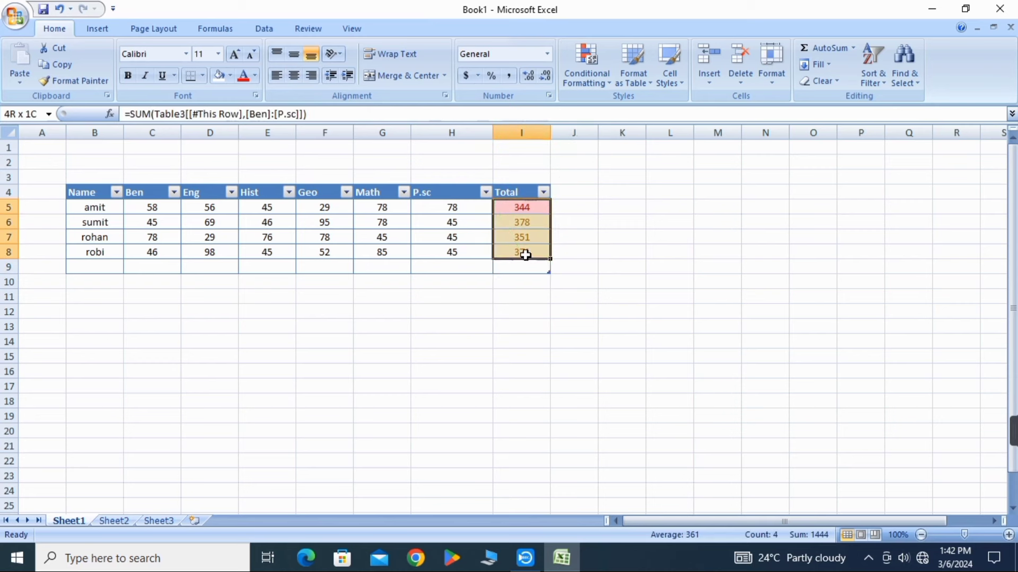
click(587, 75)
mouse_move(631, 140)
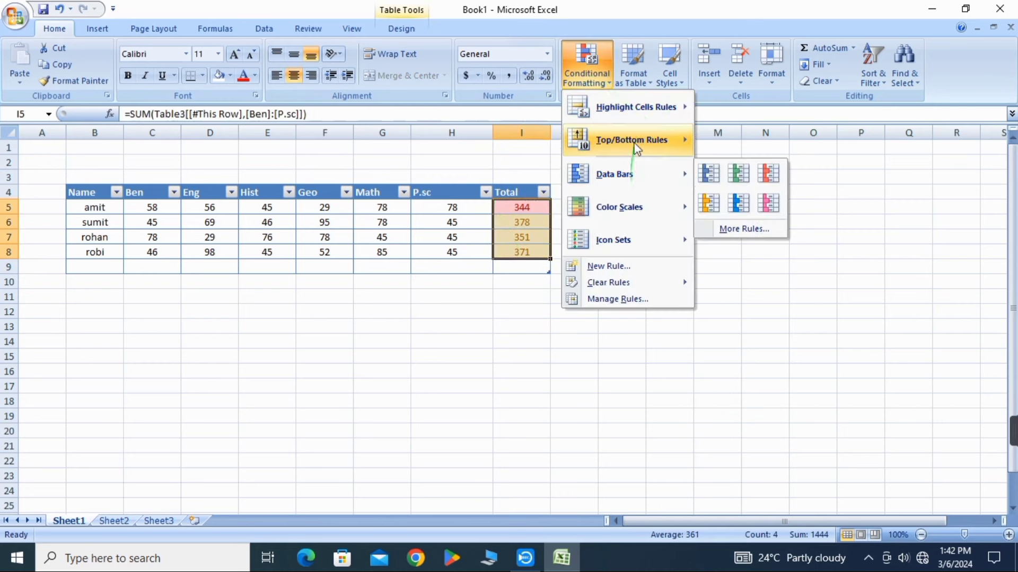
mouse_move(662, 108)
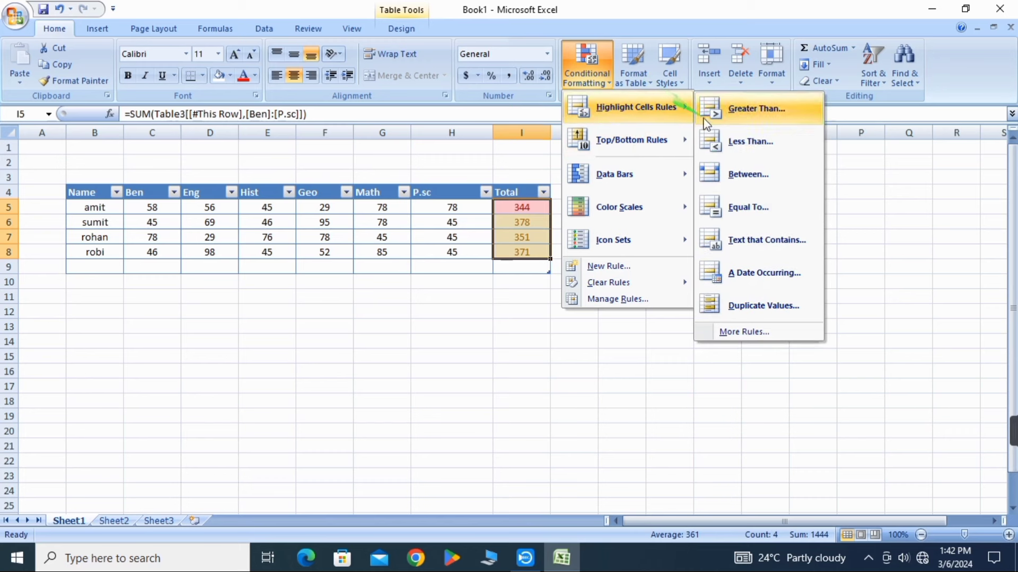
click(732, 172)
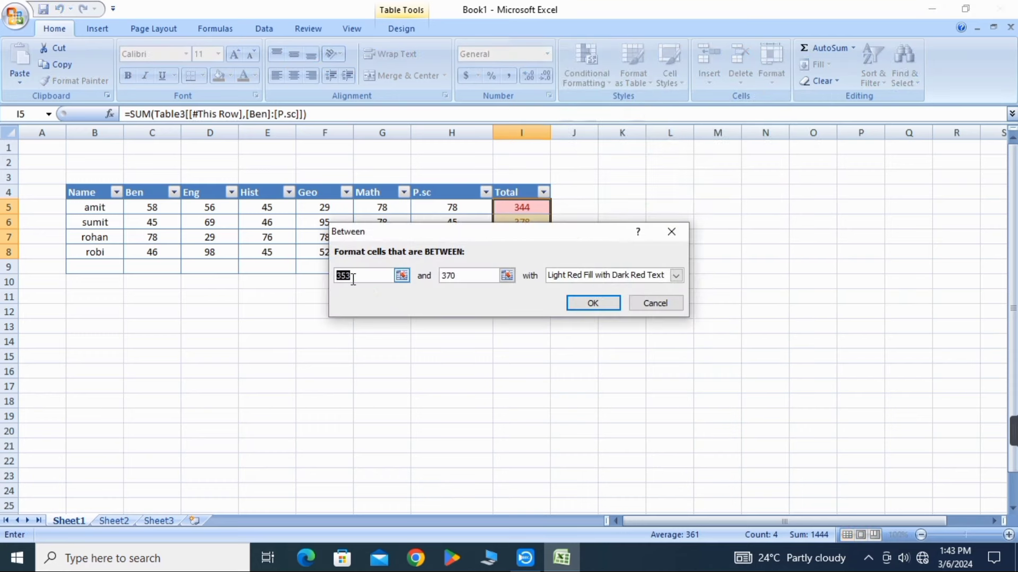
key(BackSpace)
double_click(474, 276)
text(3)
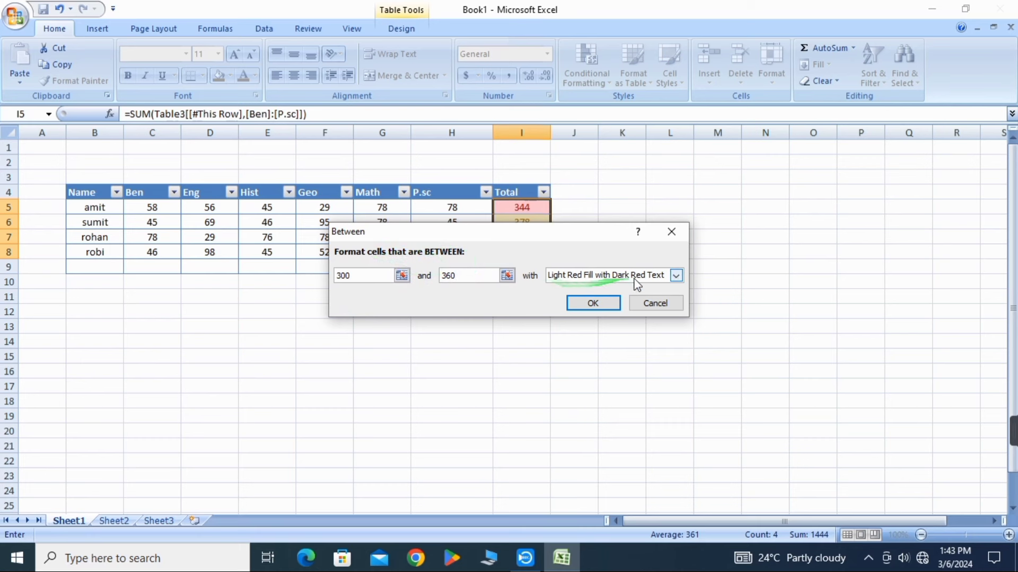
click(676, 276)
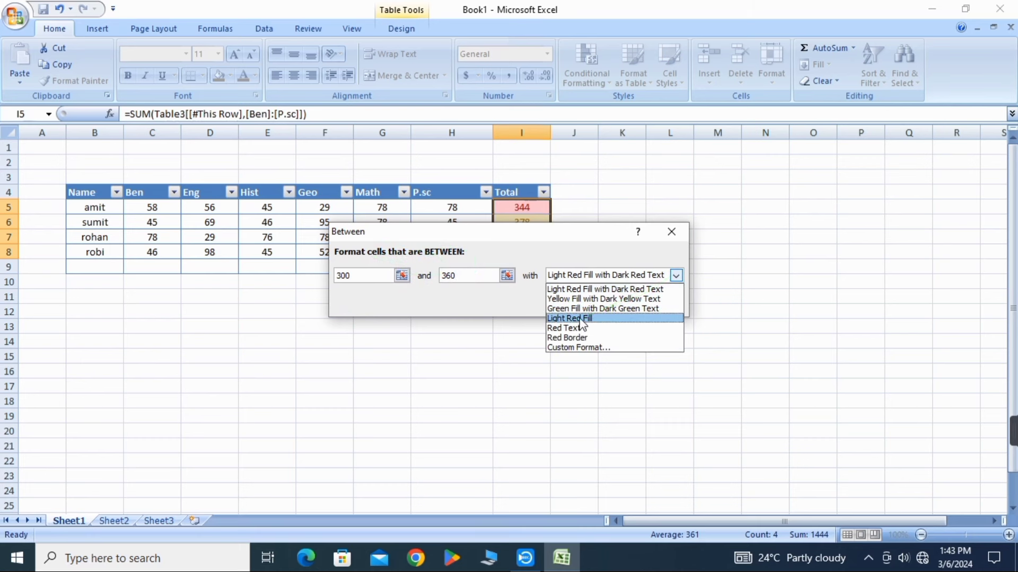
click(582, 314)
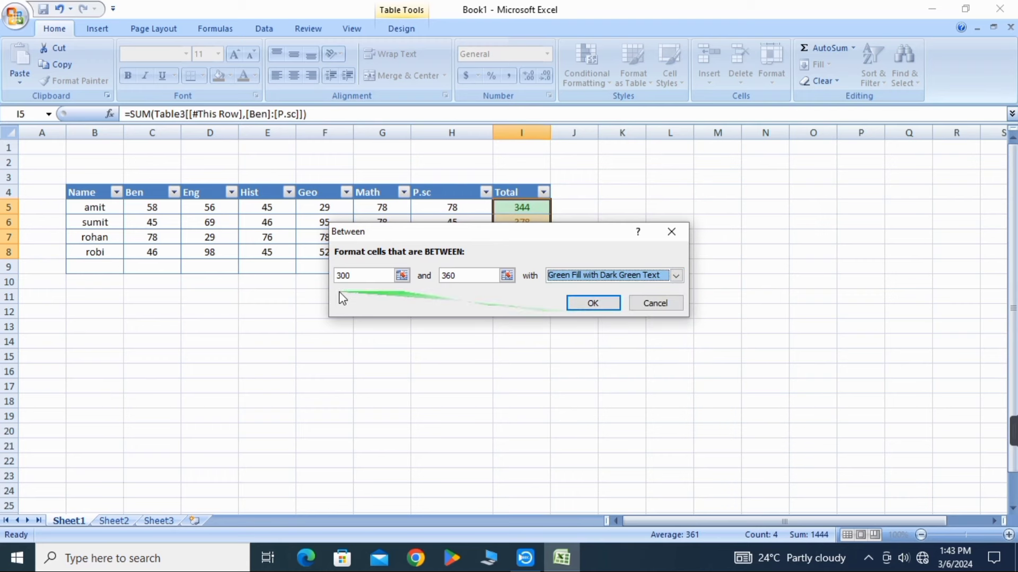
click(594, 304)
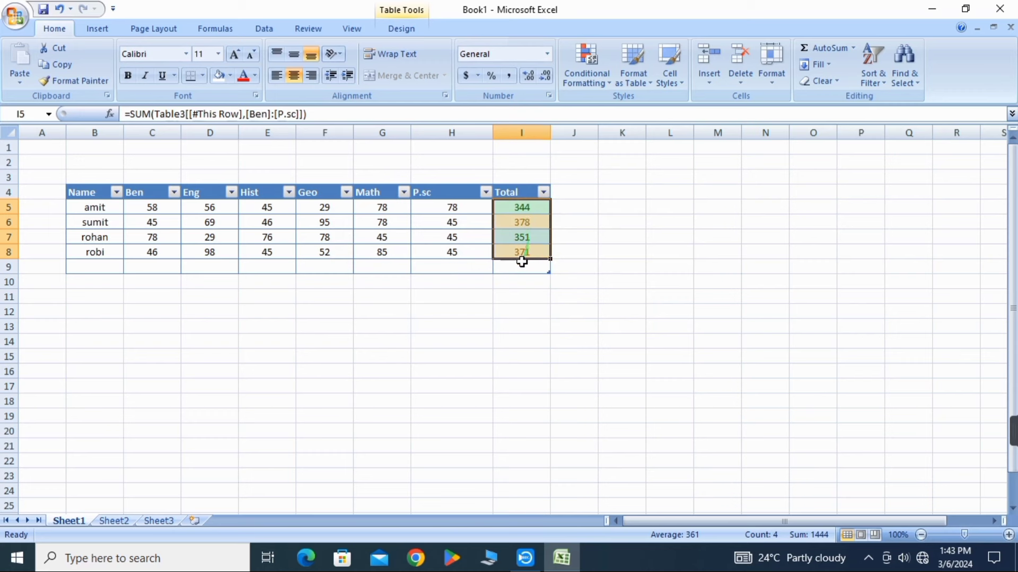
- Highlight the top 2 values in the Total cells I5:I8 with Light Red Fill with Dark Red Text, using a top-items rule
click(605, 84)
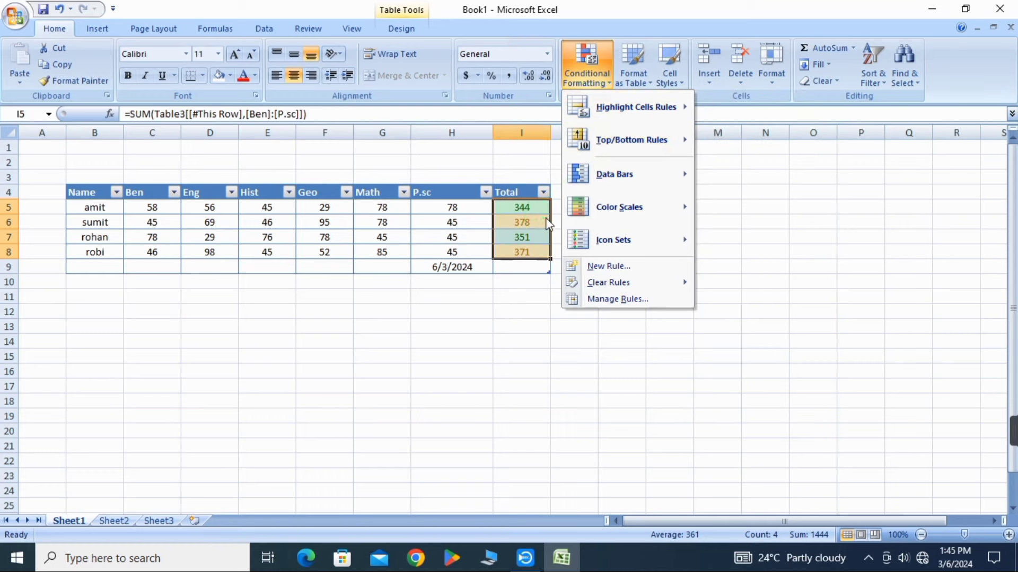
mouse_move(651, 146)
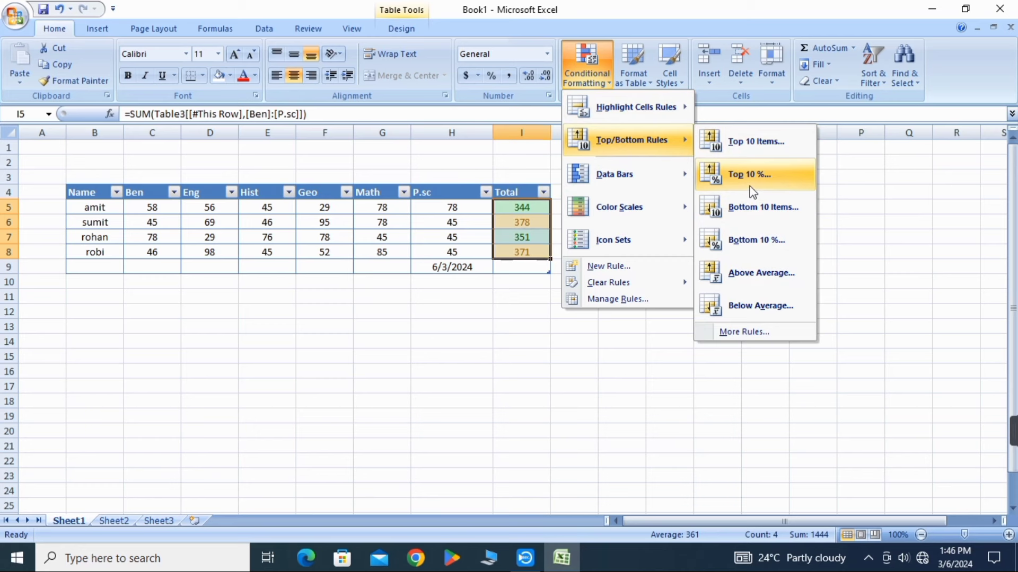
click(753, 153)
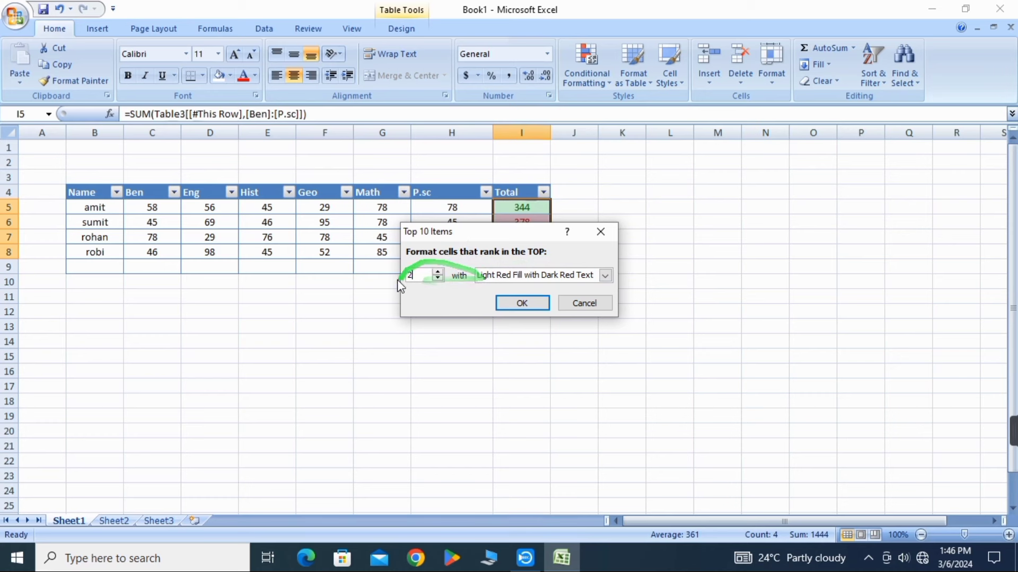
click(519, 303)
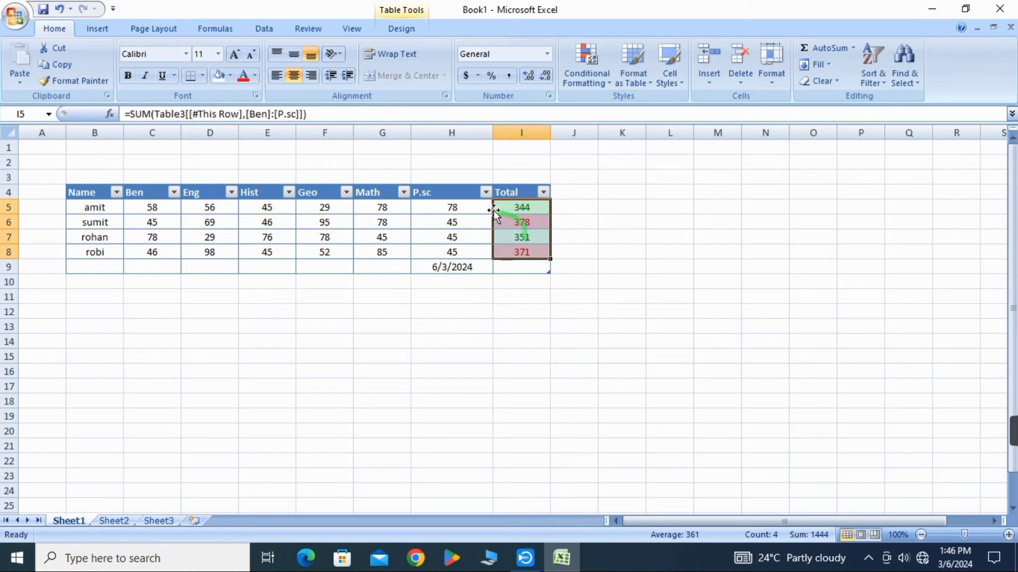
- Add another top-items rule for the top 2 values in I5:I8 with a custom format using a standard red font color
click(589, 75)
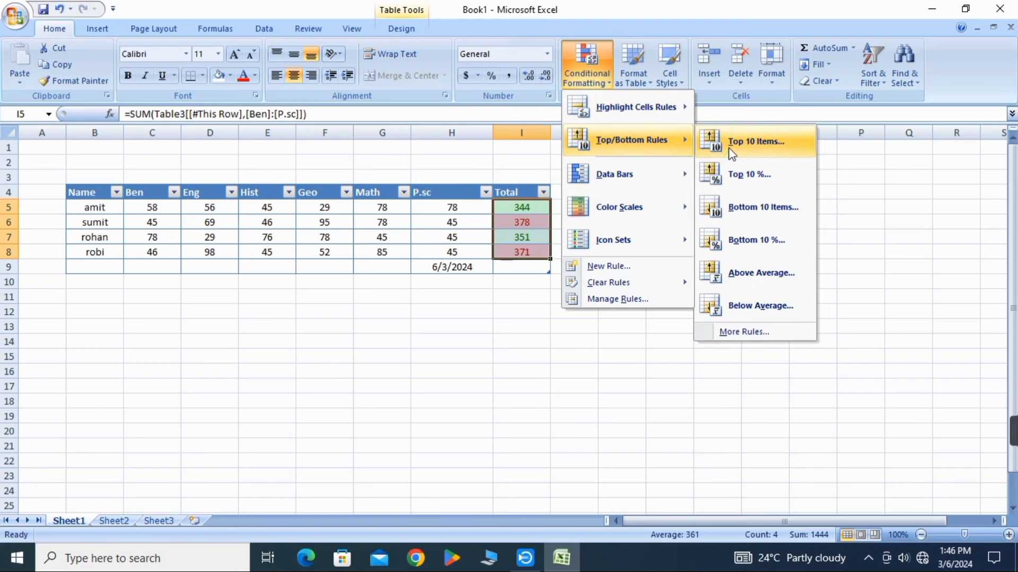
click(732, 154)
click(425, 273)
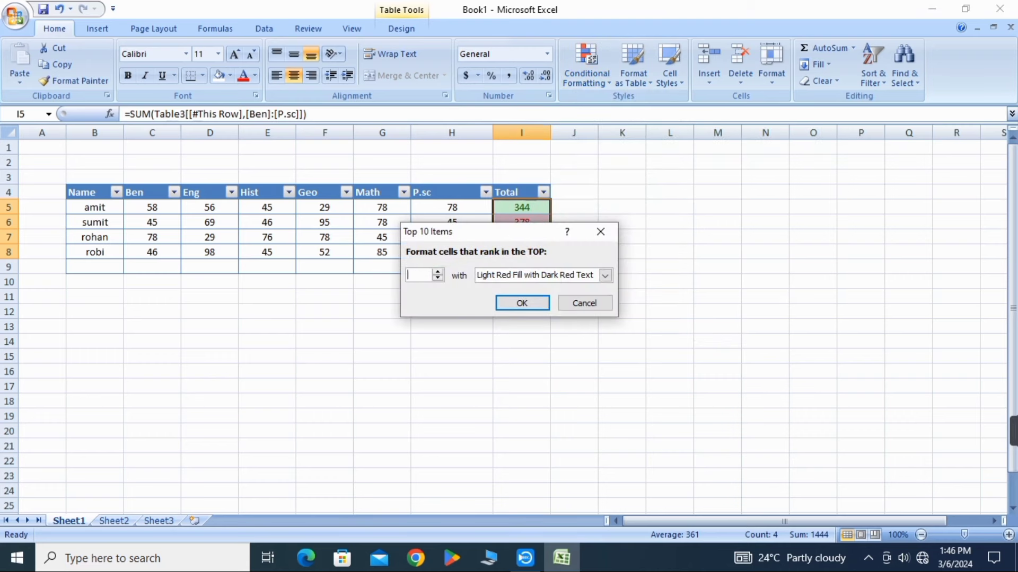
click(605, 276)
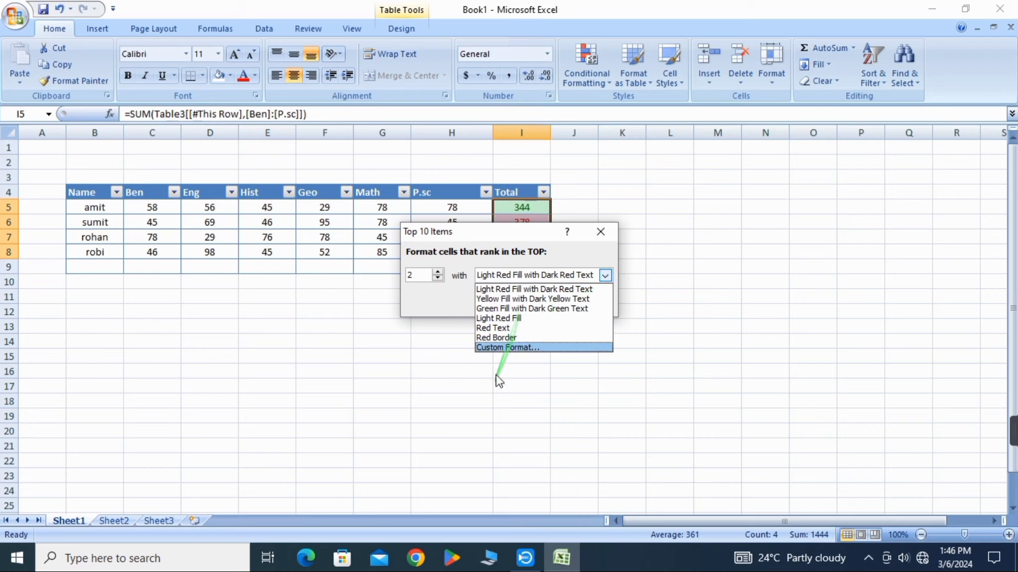
click(506, 347)
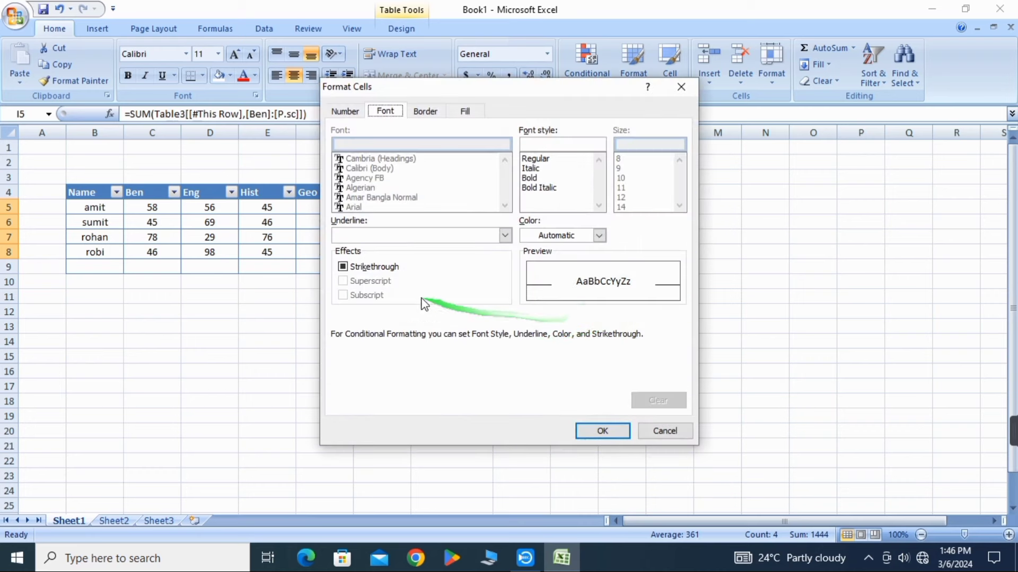
click(598, 235)
click(540, 364)
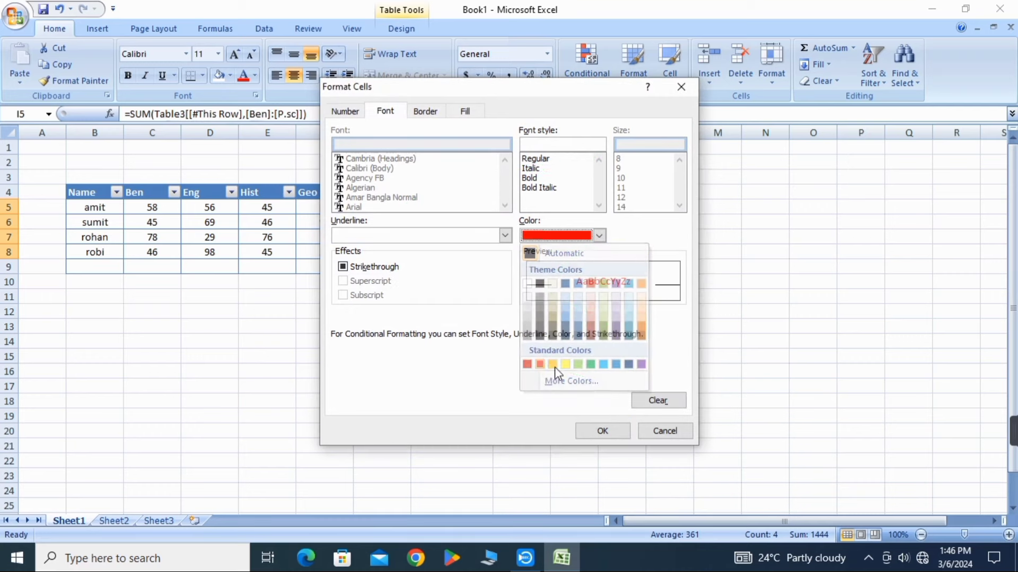
click(604, 431)
click(520, 303)
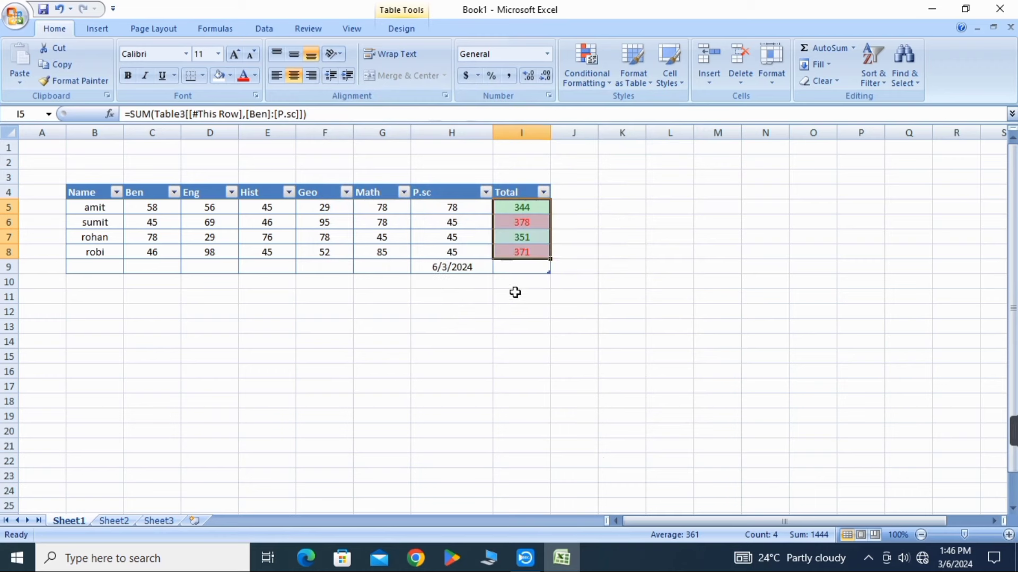
- Add green data bars to the Total cells I5:I8
click(588, 69)
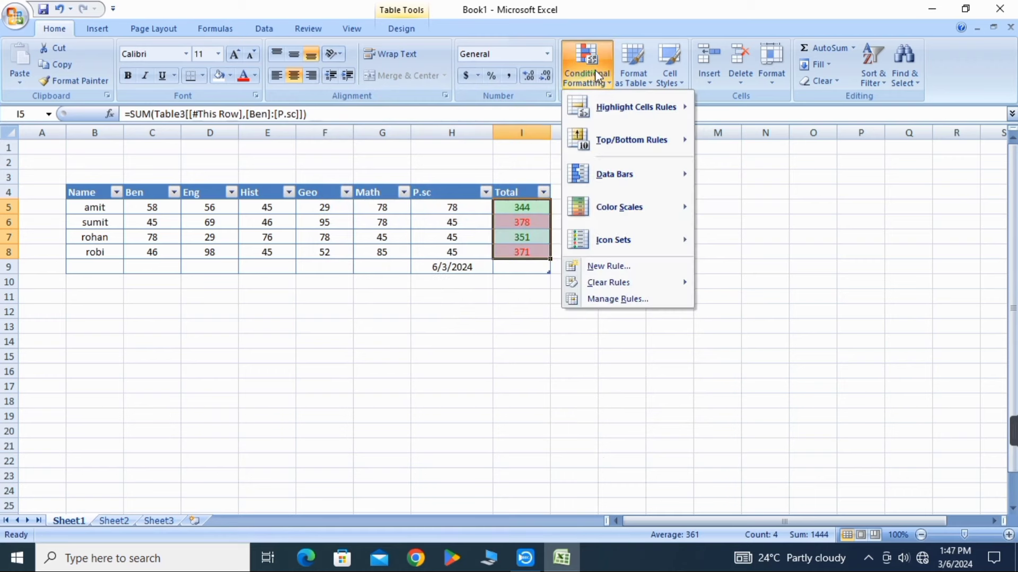
mouse_move(641, 144)
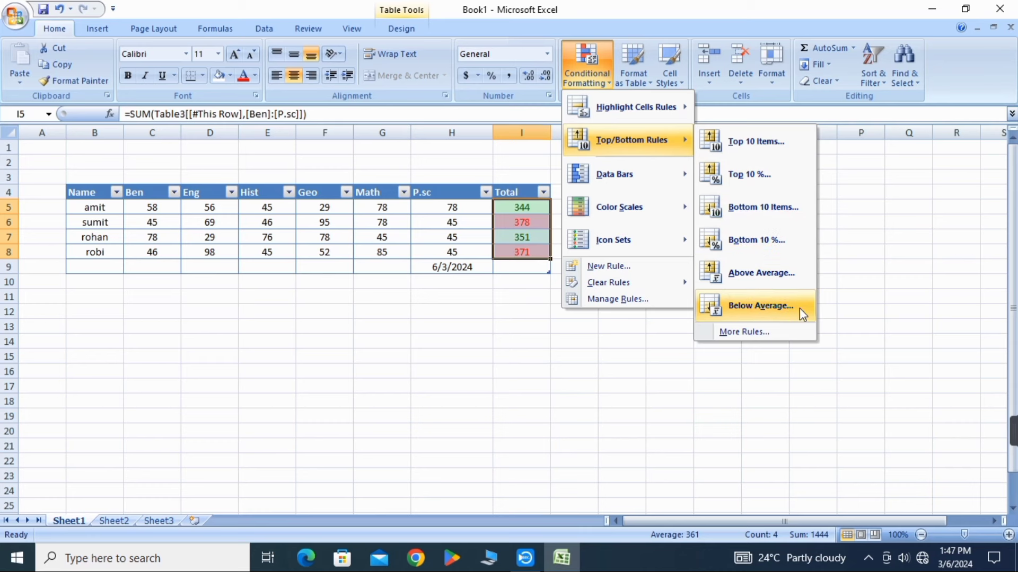
mouse_move(635, 185)
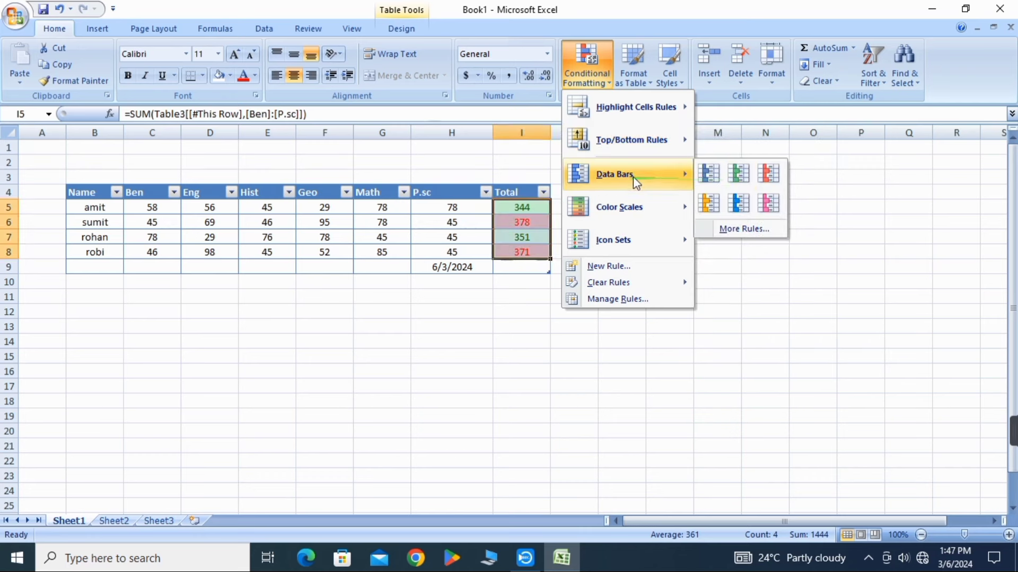
click(739, 181)
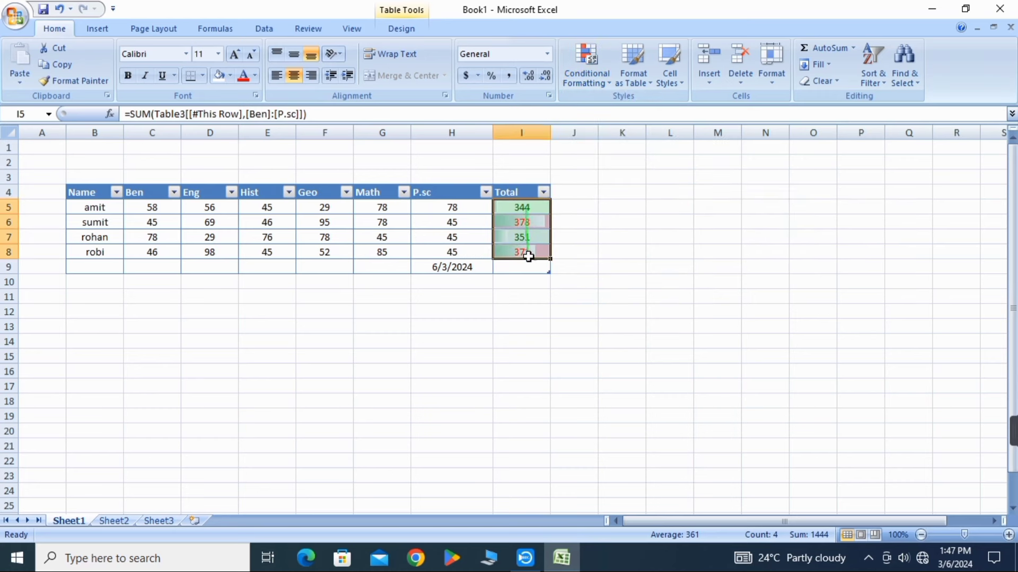
- Apply the two-color red and yellow color scale to the Total cells I5:I8, with red for the highest values
click(588, 79)
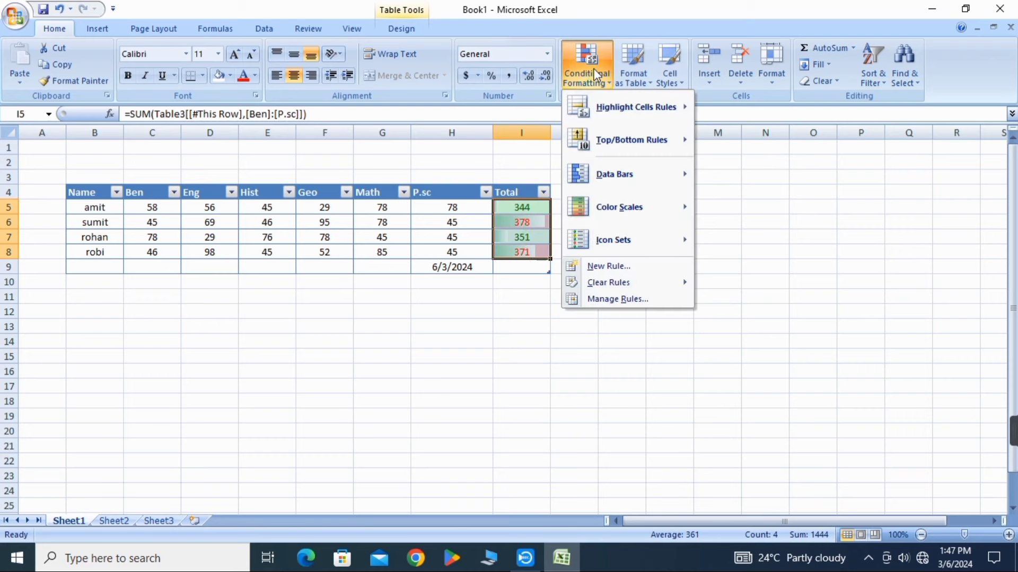
mouse_move(615, 208)
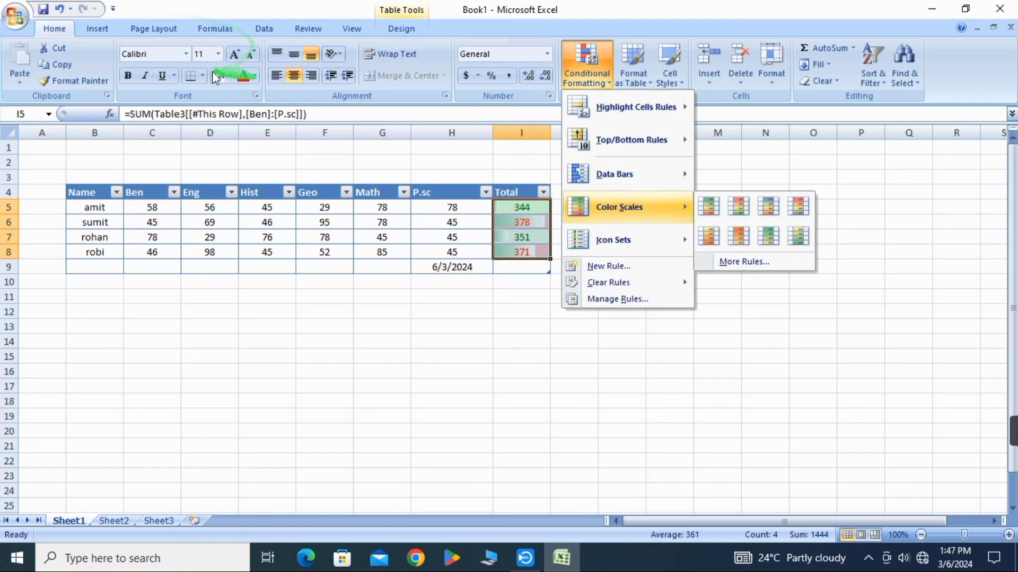
click(742, 233)
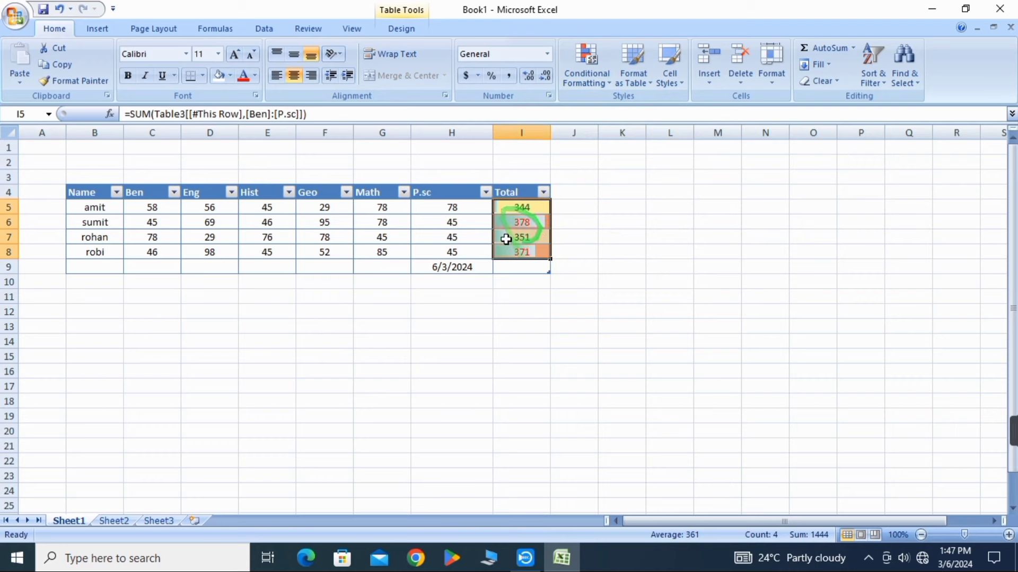
- Examine the icon set styles and the custom icon set rule options for the Total cells, without applying any
click(588, 77)
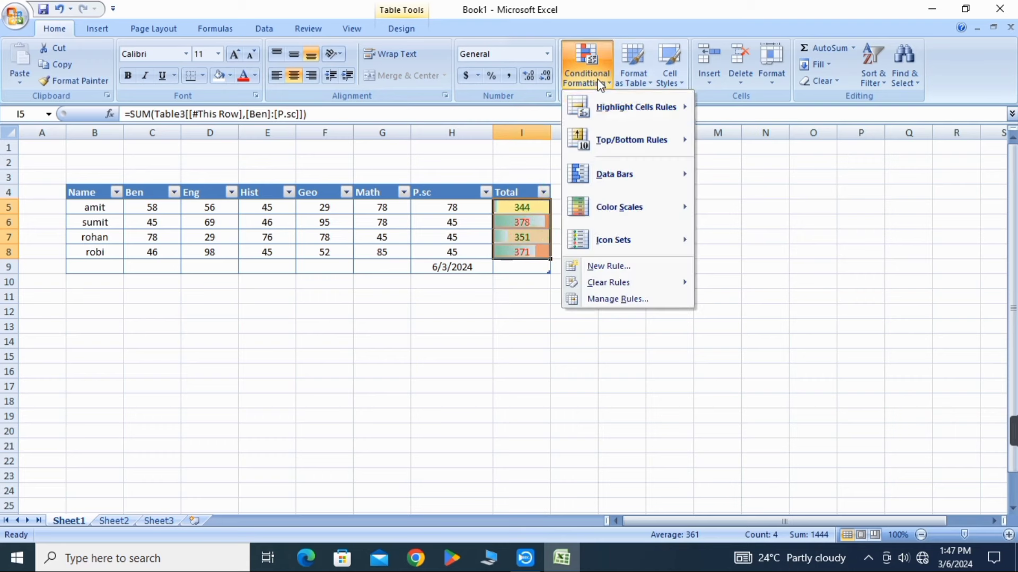
mouse_move(640, 244)
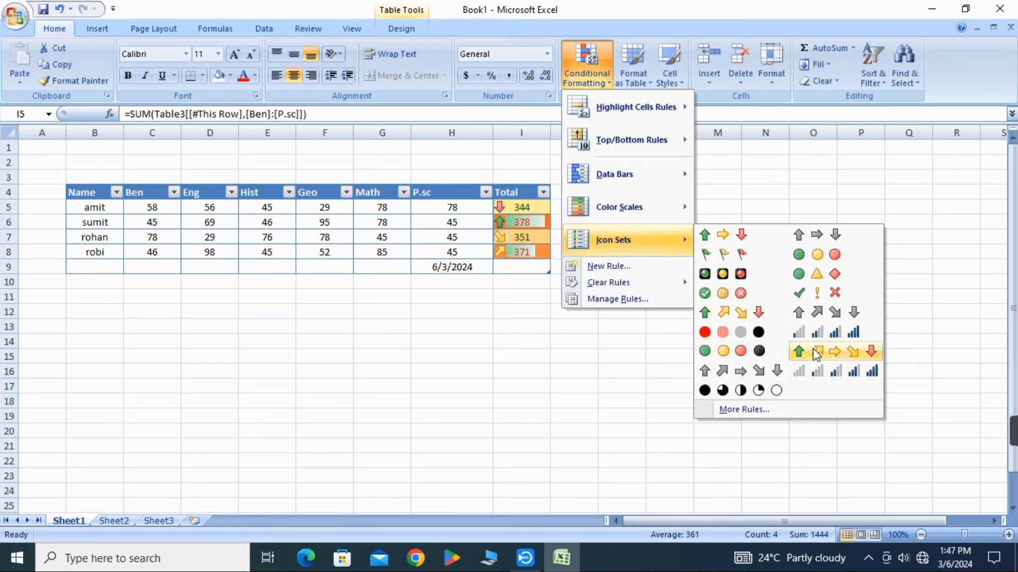
click(763, 411)
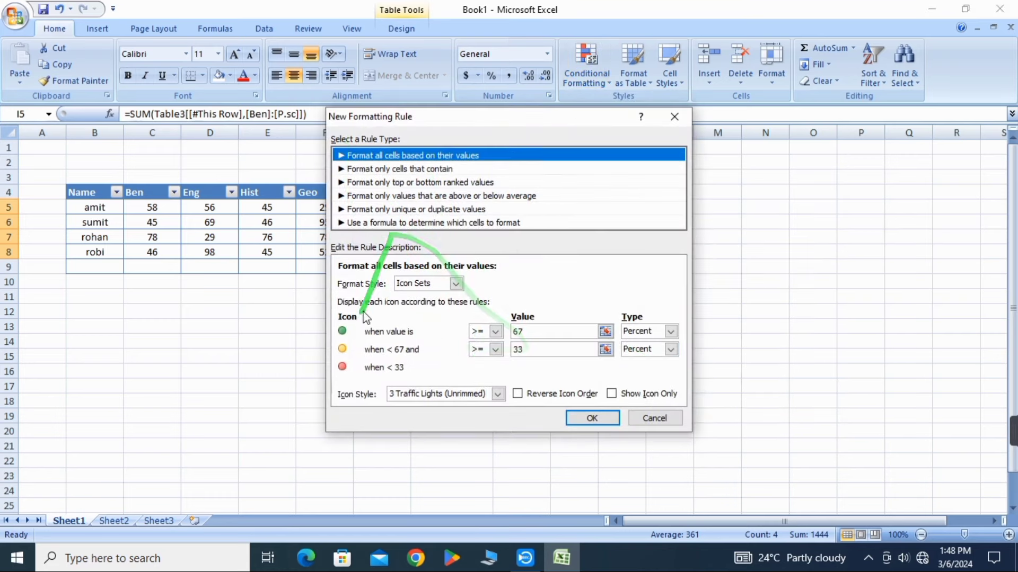
click(674, 117)
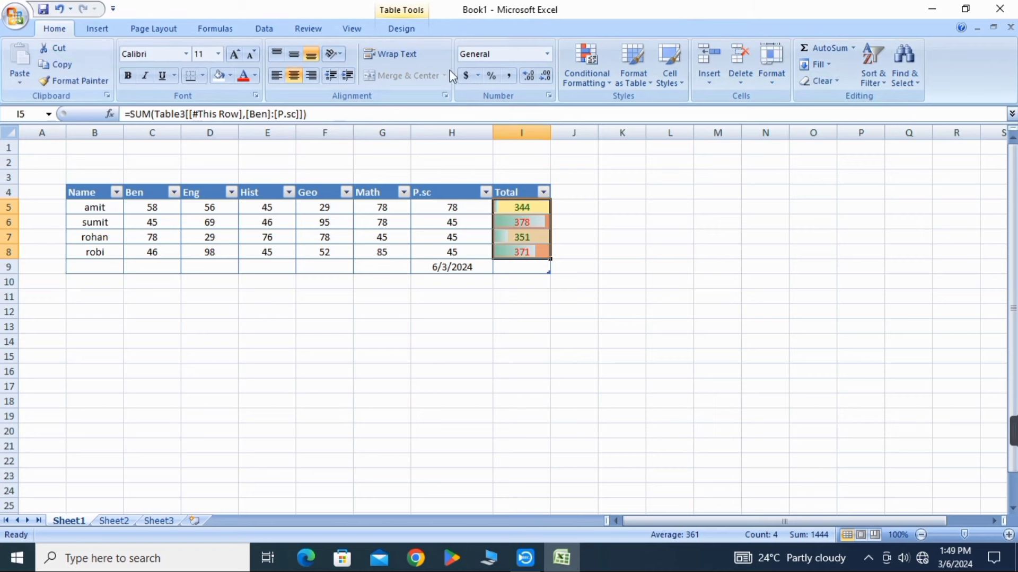
click(102, 27)
click(153, 29)
click(215, 28)
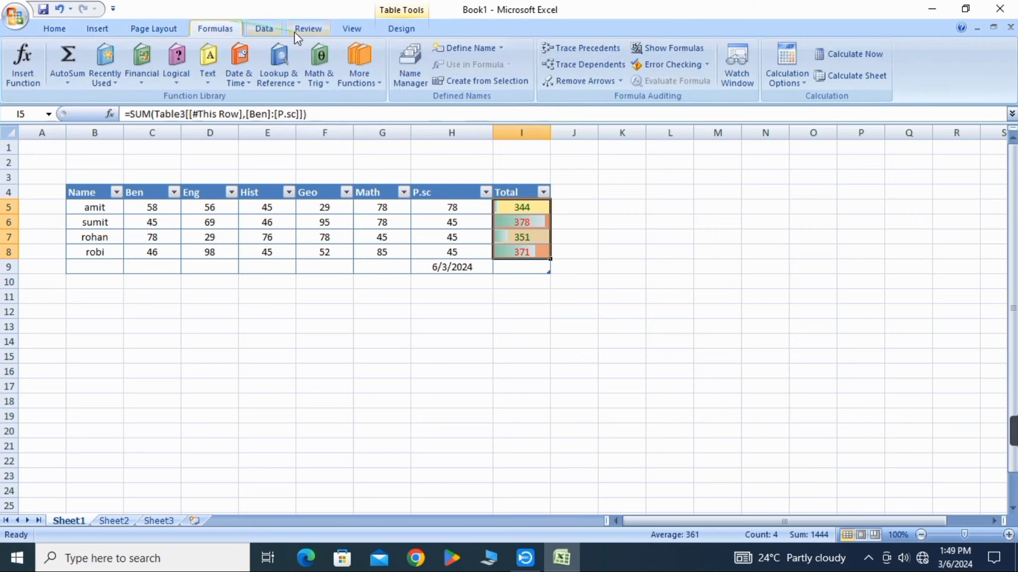
click(275, 31)
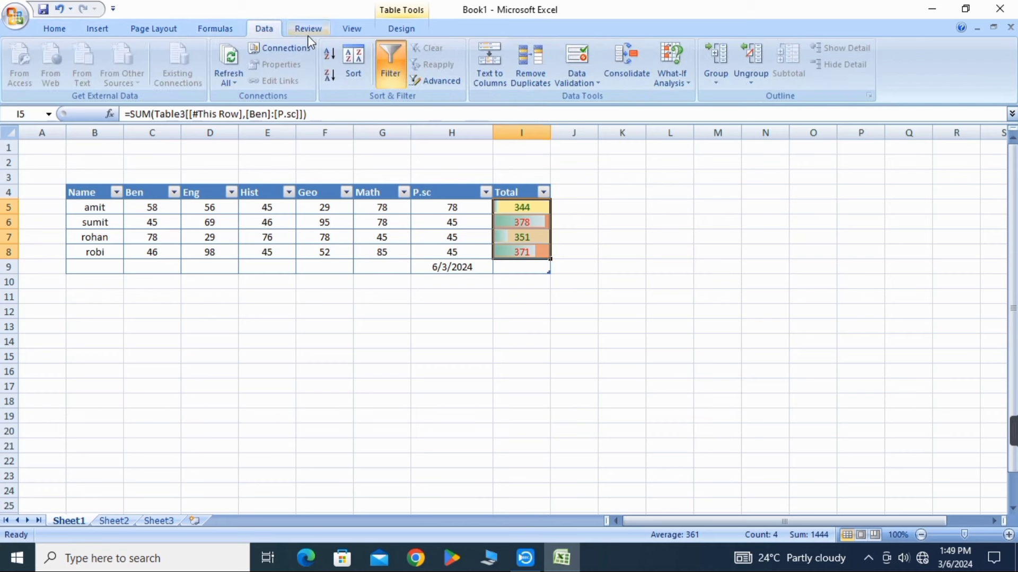